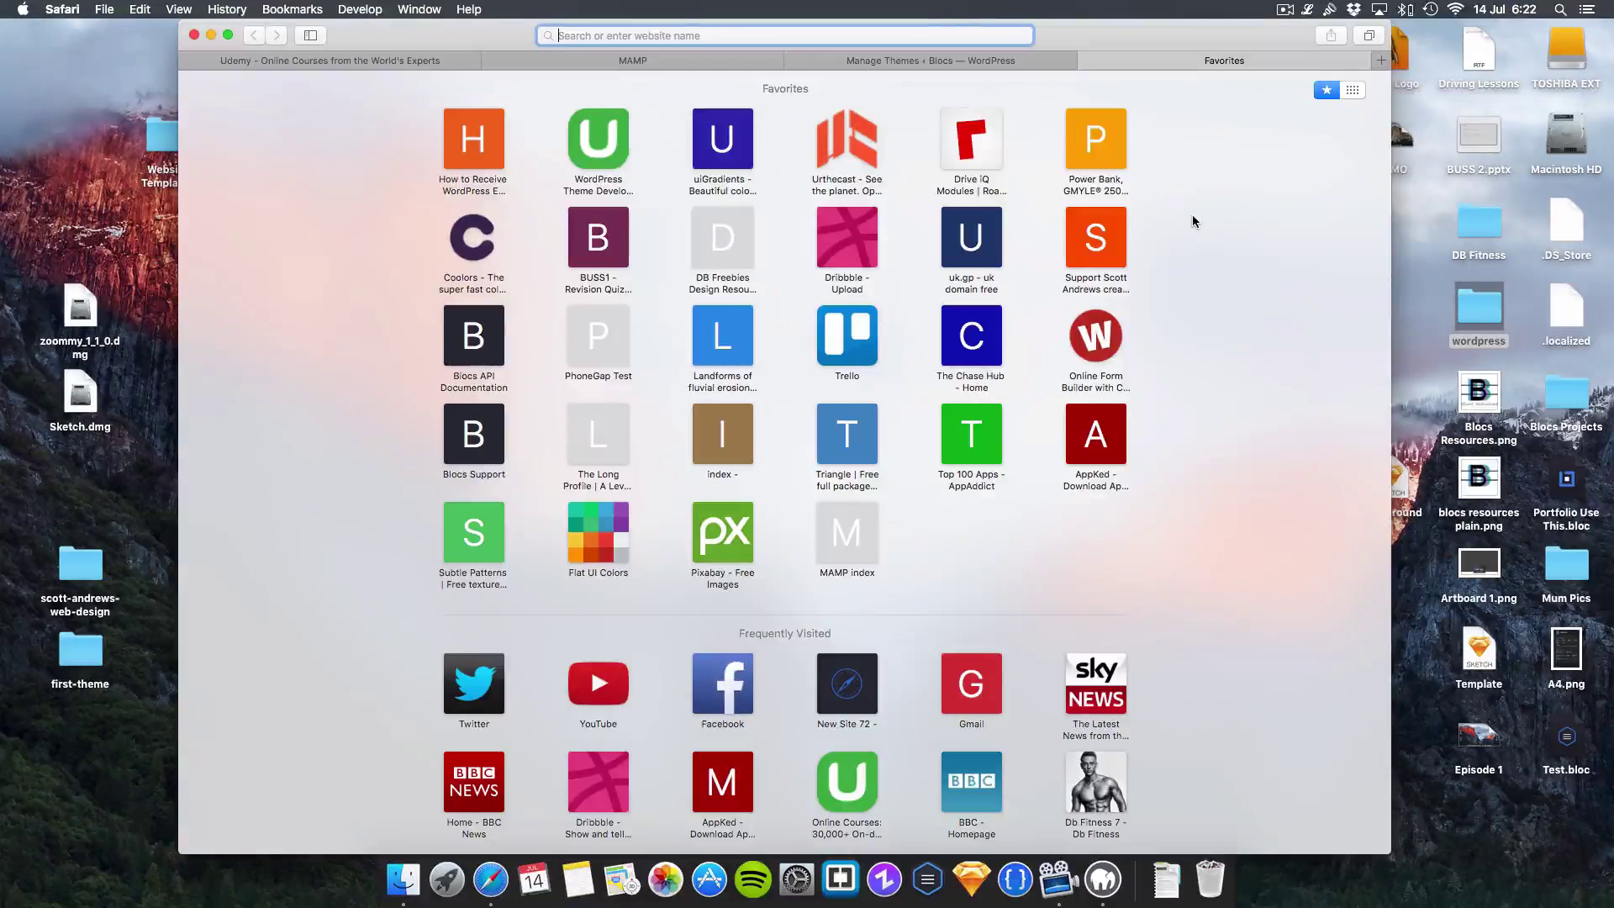
Switch to the Manage Themes tab to see Twenty Fifteen, Fourteen and Thirteen installed
{"action": "left_click", "coordinate": [938, 59]}
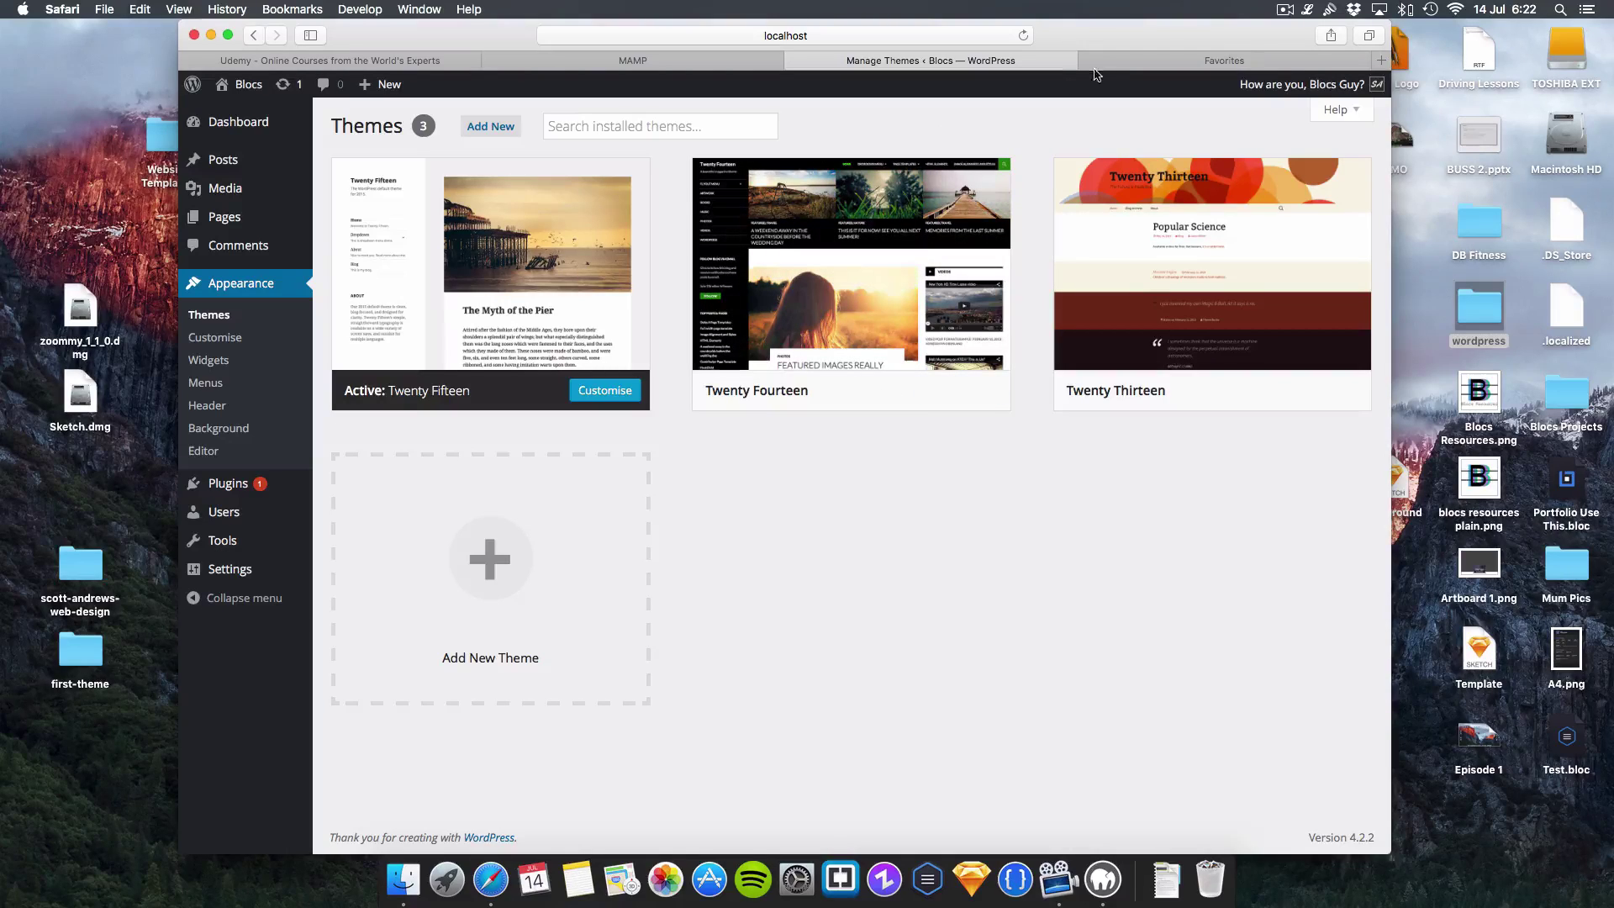
Load underscores.me from the Favorites page and scroll through its theme-creation form
{"action": "left_click", "coordinate": [1123, 68]}
{"action": "type", "text": "undersc"}
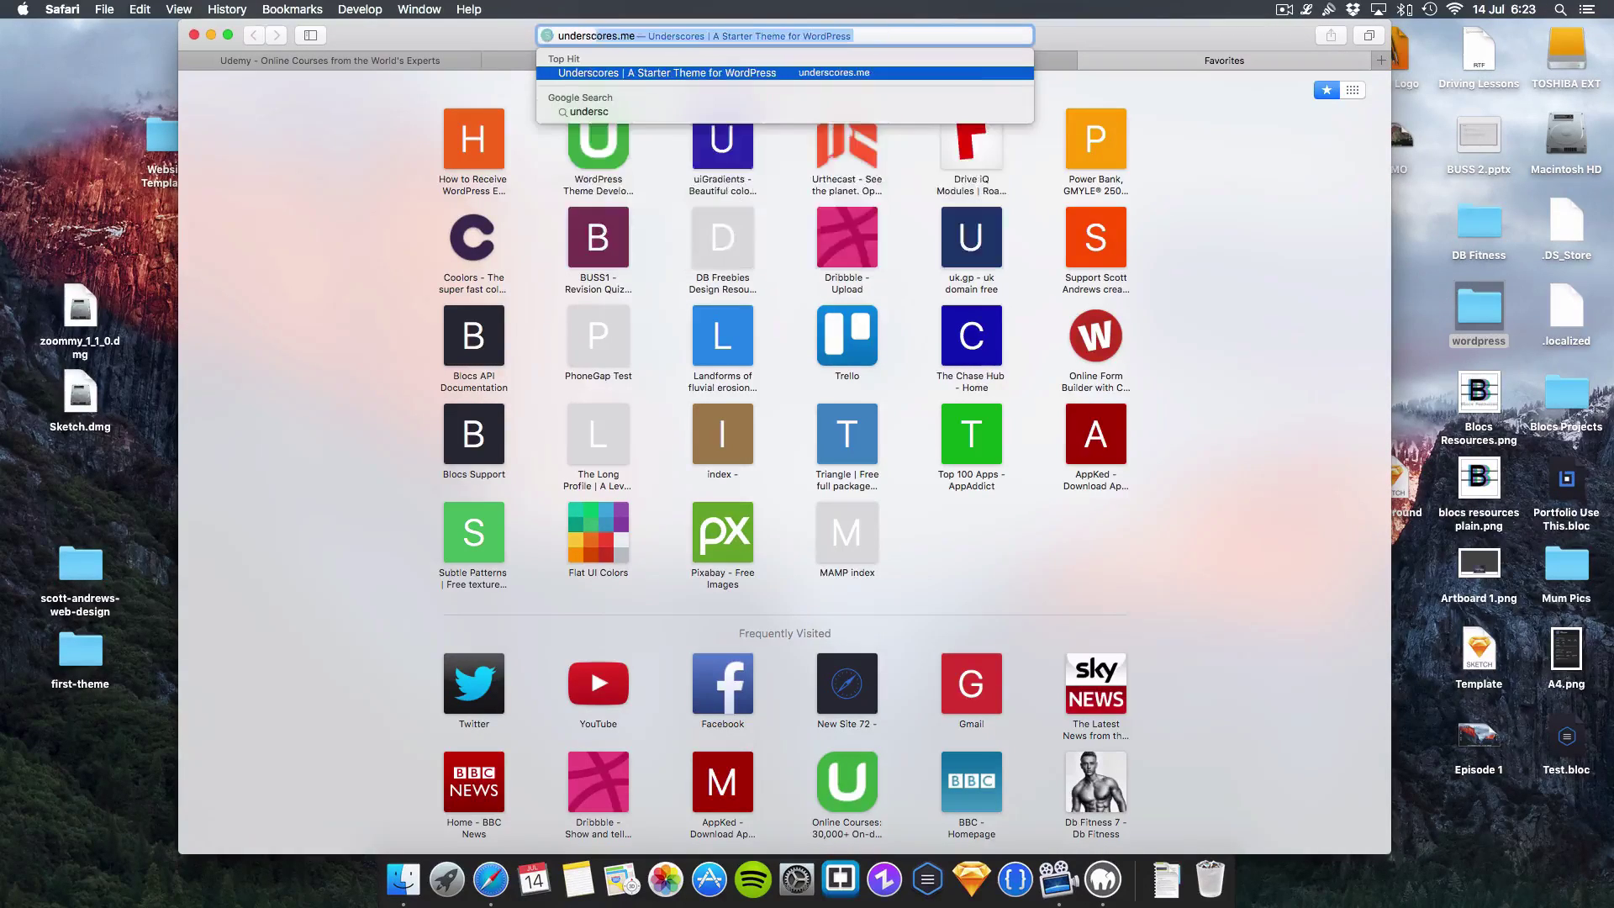
{"action": "key", "text": "Return"}
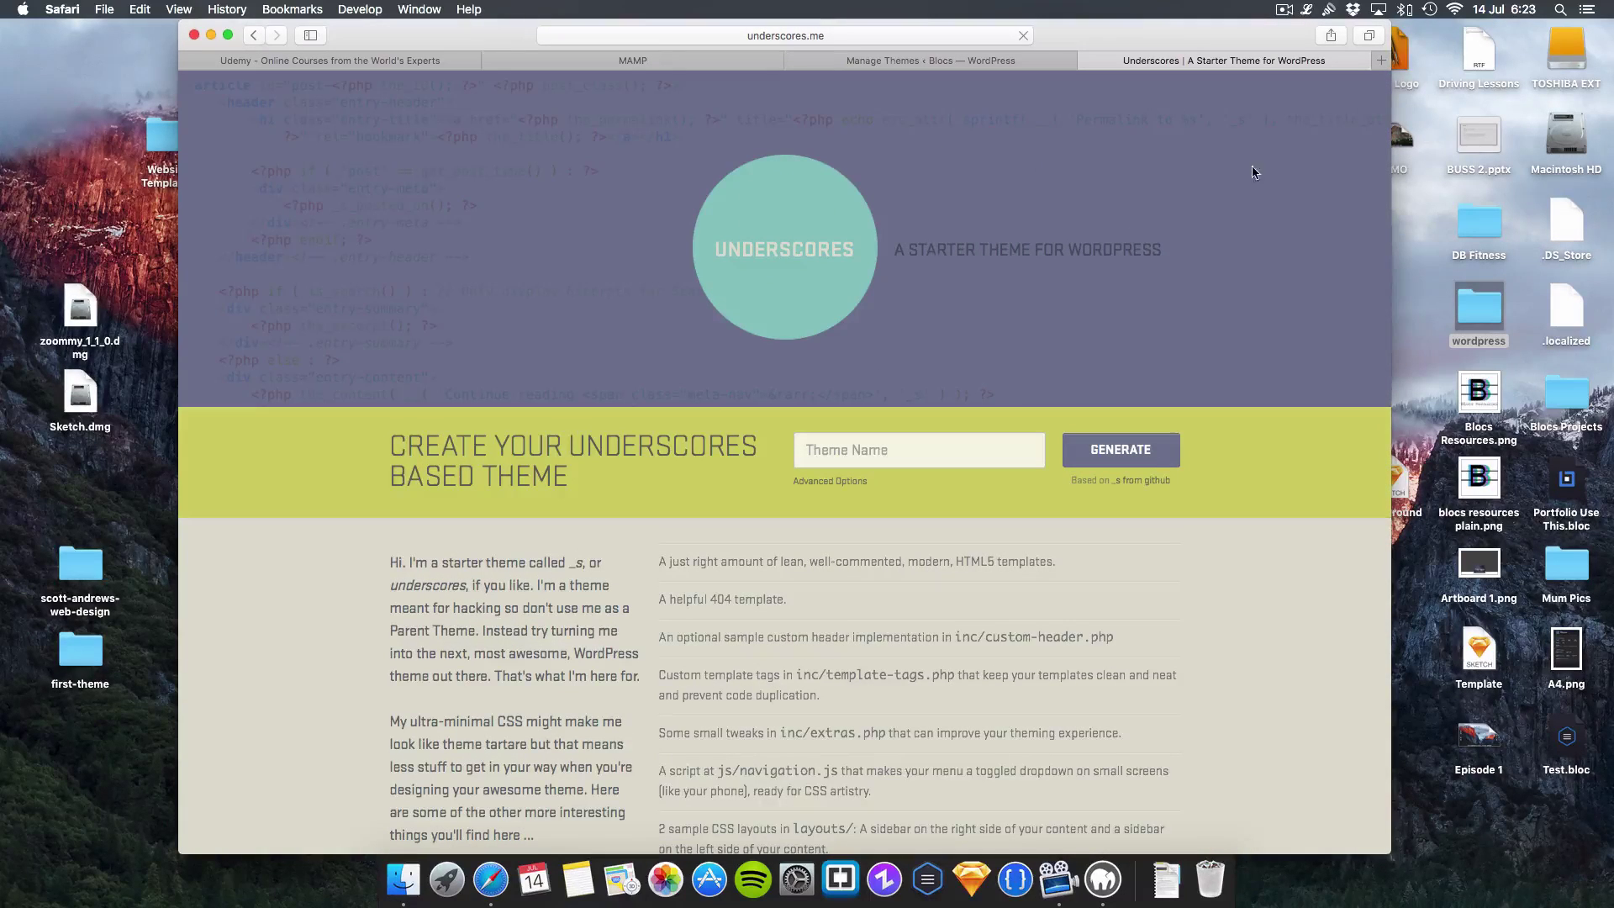
{"action": "scroll", "coordinate": [1221, 151], "scroll_direction": "down", "scroll_amount": 15}
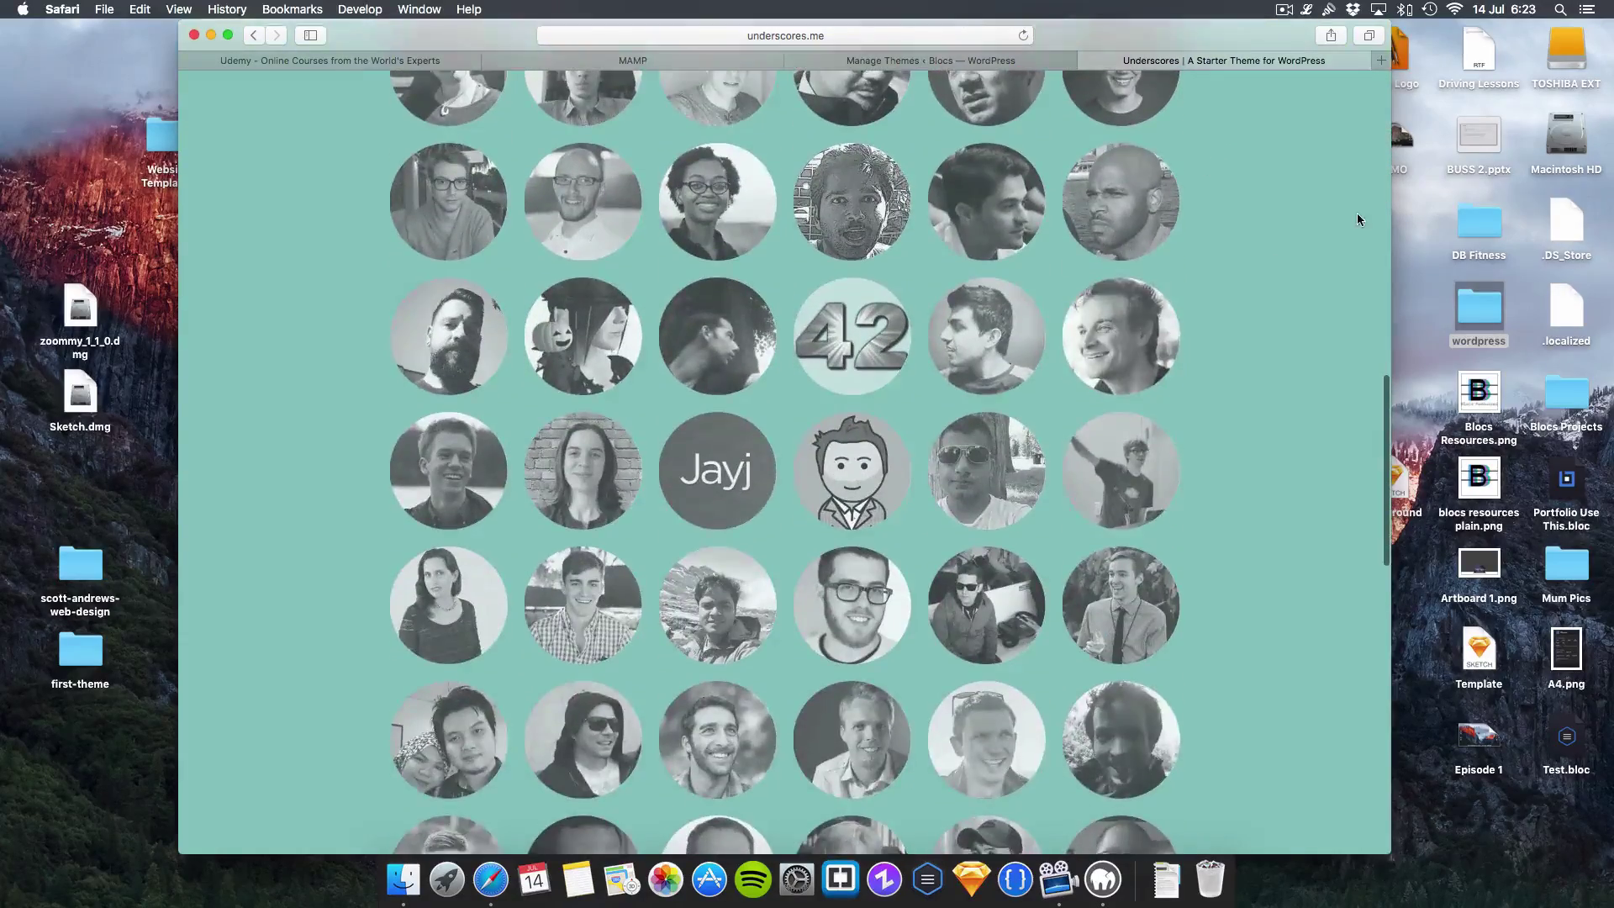
{"action": "scroll", "coordinate": [1357, 214], "scroll_direction": "up", "scroll_amount": 5}
{"action": "scroll", "coordinate": [1322, 220], "scroll_direction": "down", "scroll_amount": 10}
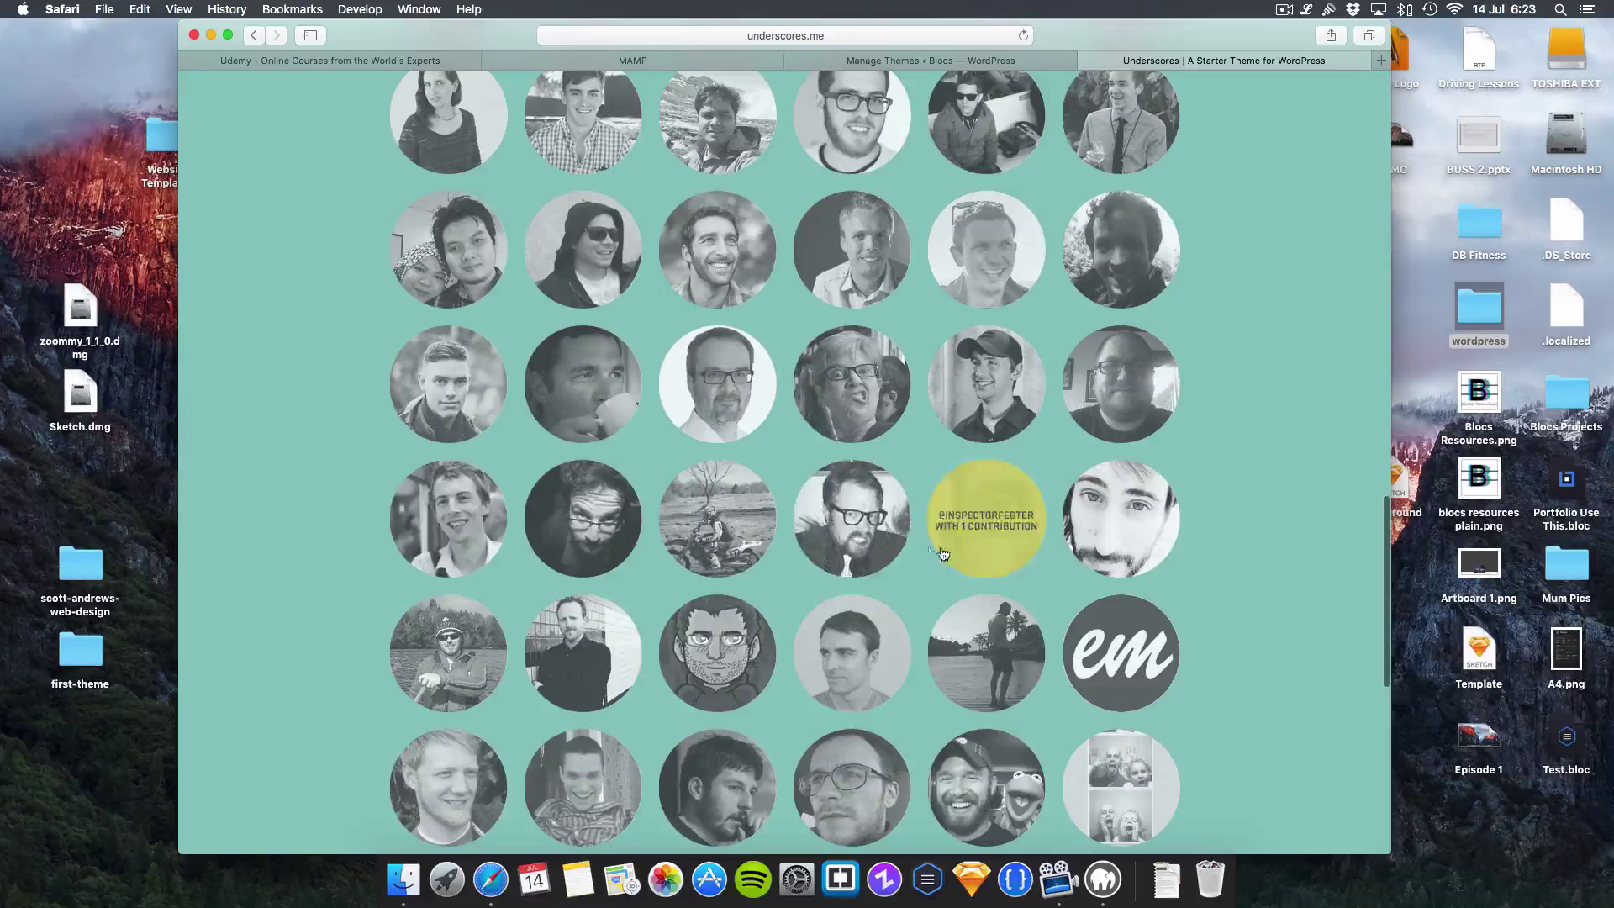
{"action": "scroll", "coordinate": [1344, 429], "scroll_direction": "down", "scroll_amount": 7}
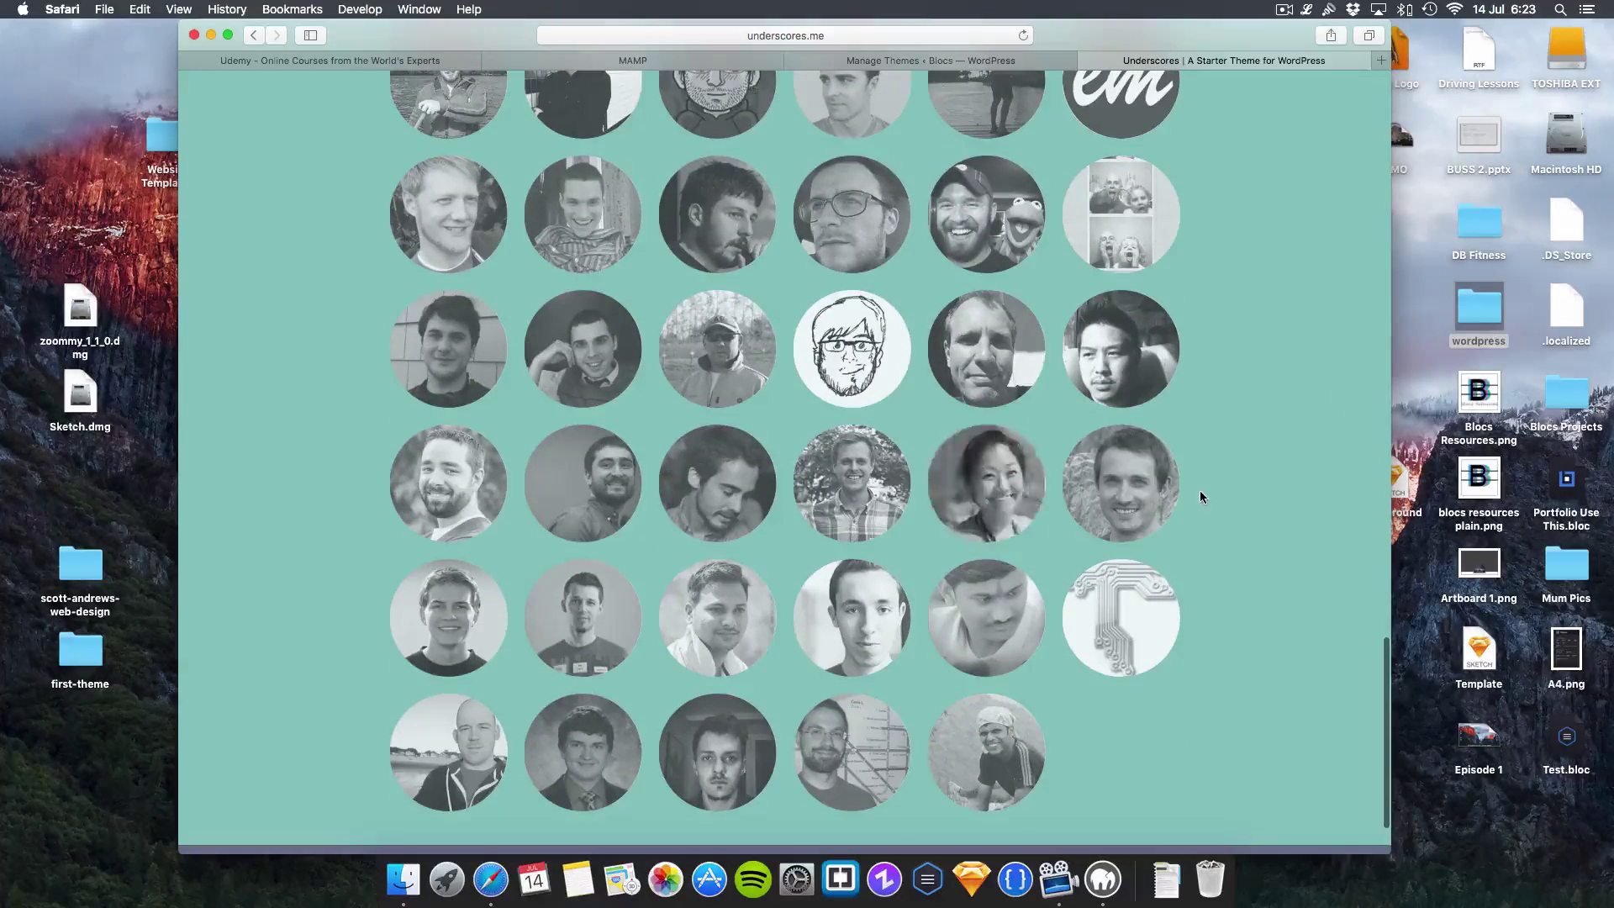
{"action": "scroll", "coordinate": [1199, 491], "scroll_direction": "down", "scroll_amount": 3}
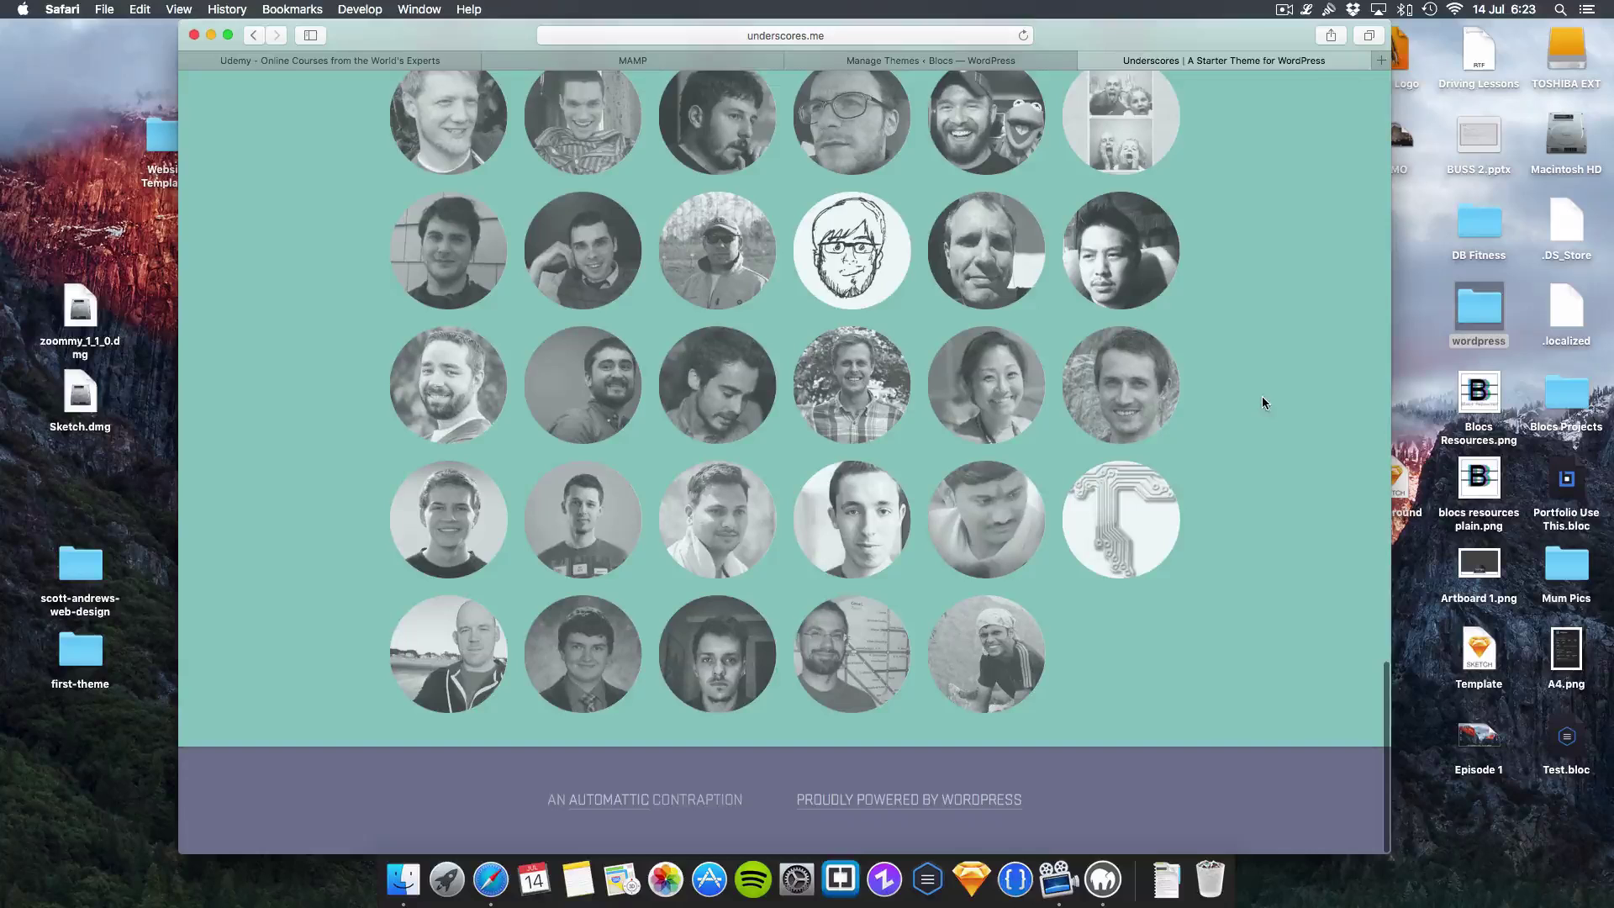
{"action": "scroll", "coordinate": [1254, 378], "scroll_direction": "up", "scroll_amount": 20}
Name the starter theme 'Blocs To Wordpress', generate it, and check the Downloads stack
{"action": "left_click", "coordinate": [942, 454]}
{"action": "type", "text": "Blocs To Bootstrap"}
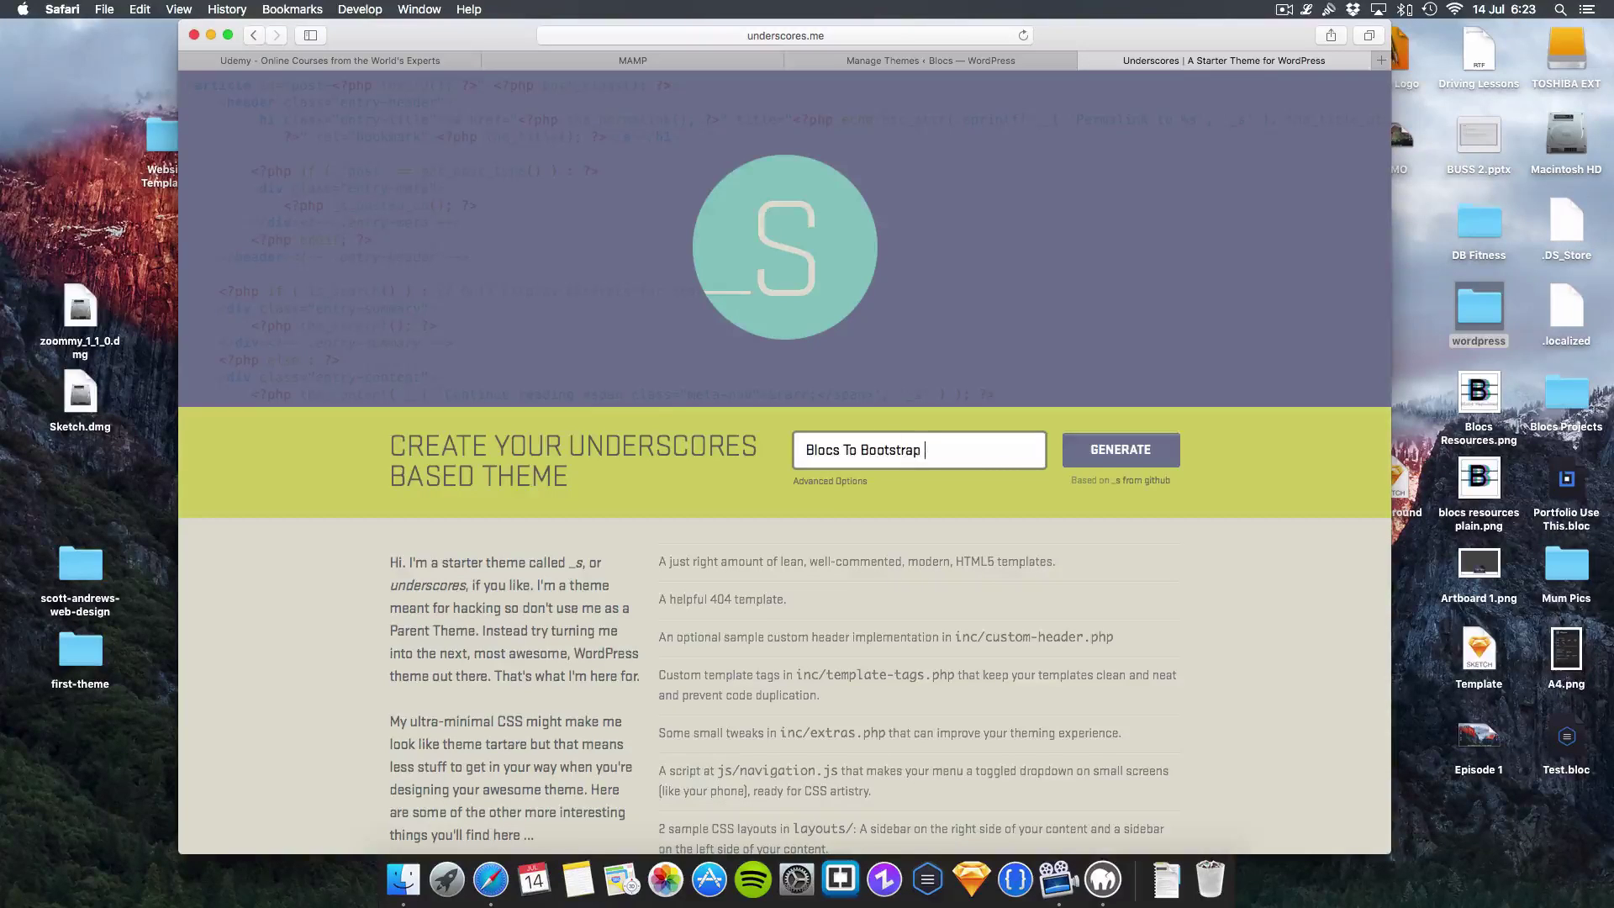
{"action": "left_click_drag", "start_coordinate": [924, 451], "coordinate": [863, 452]}
{"action": "key", "text": "BackSpace"}
{"action": "key", "text": "BackSpace"}
{"action": "key", "text": "BackSpace"}
{"action": "type", "text": "o Wordpress"}
{"action": "left_click", "coordinate": [1115, 457]}
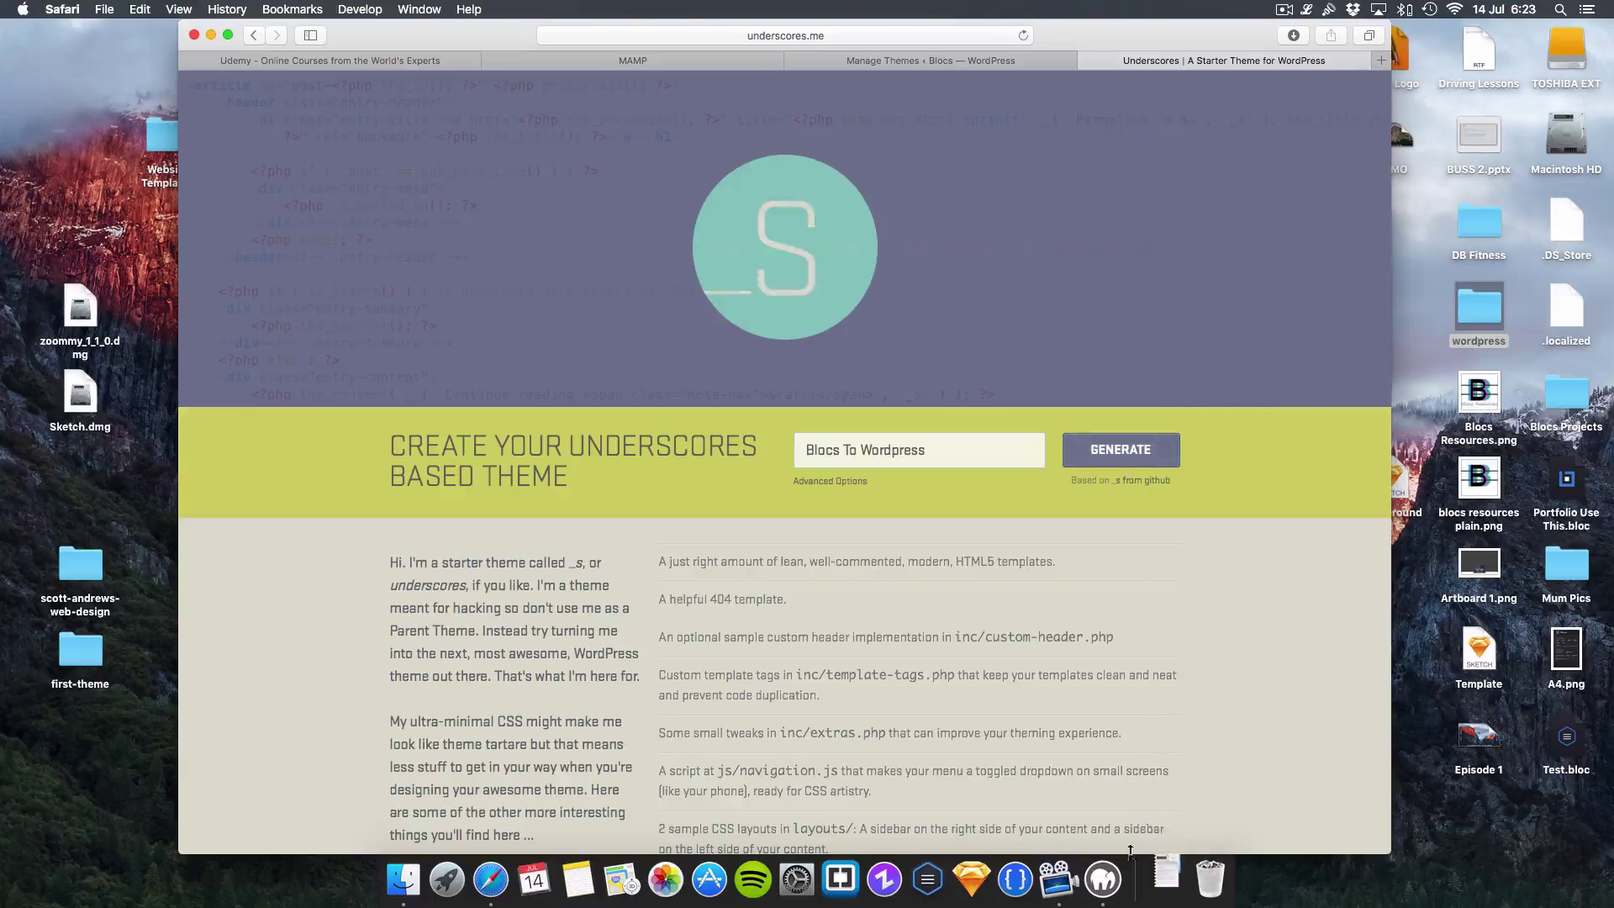
{"action": "left_click", "coordinate": [1160, 898]}
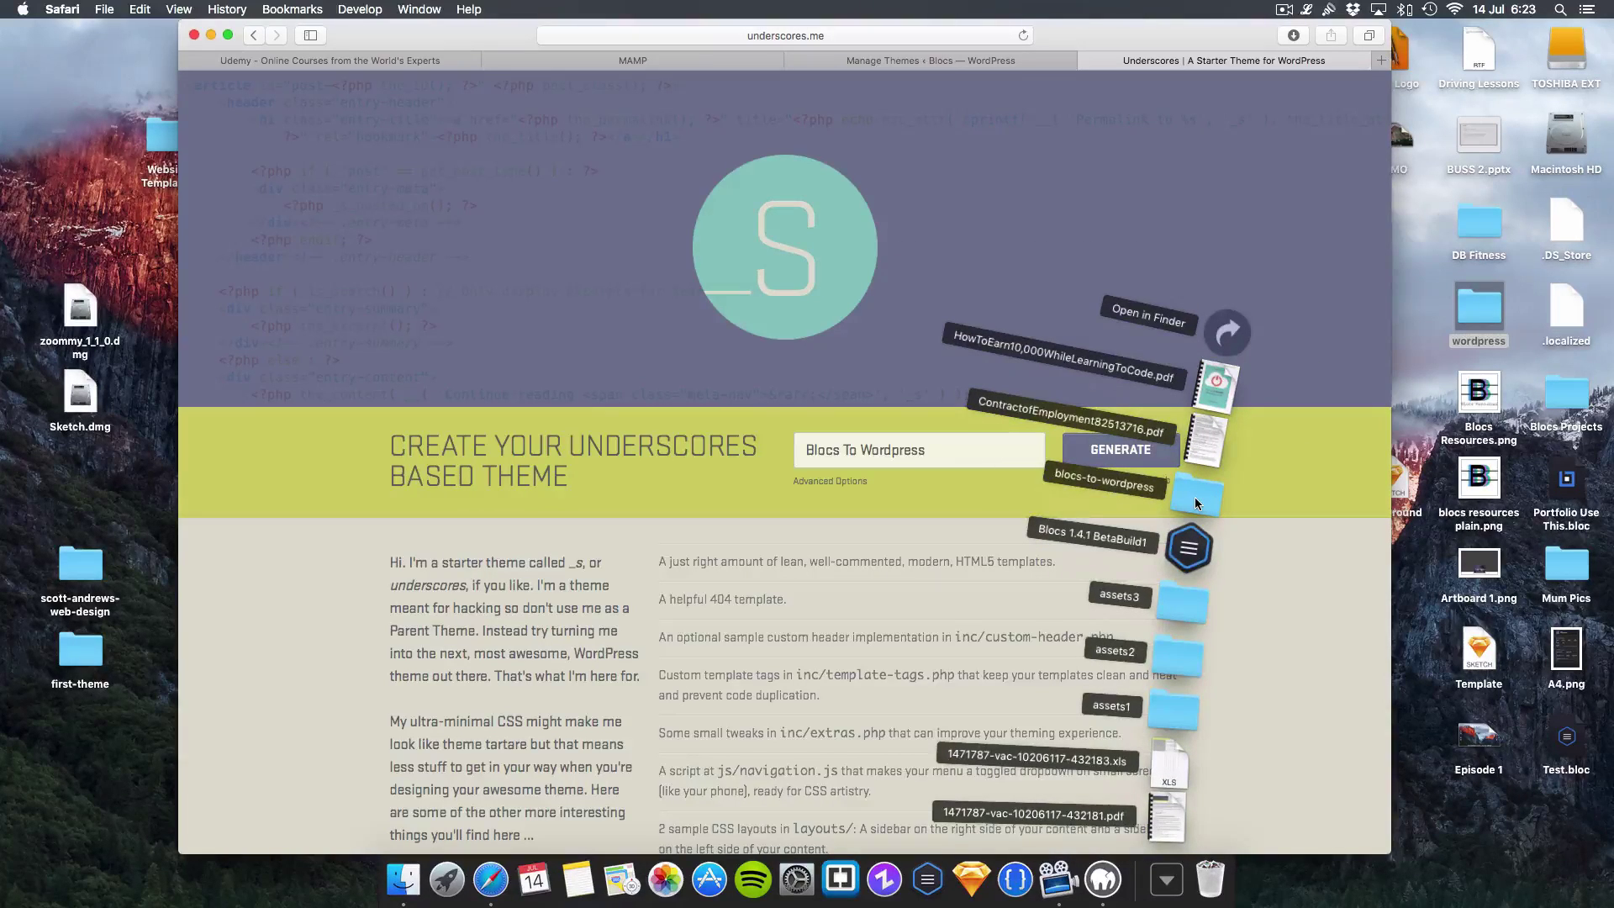
Move the downloaded blocs-to-wordpress folder onto the desktop and open it
{"action": "left_click_drag", "start_coordinate": [1185, 495], "coordinate": [1416, 246]}
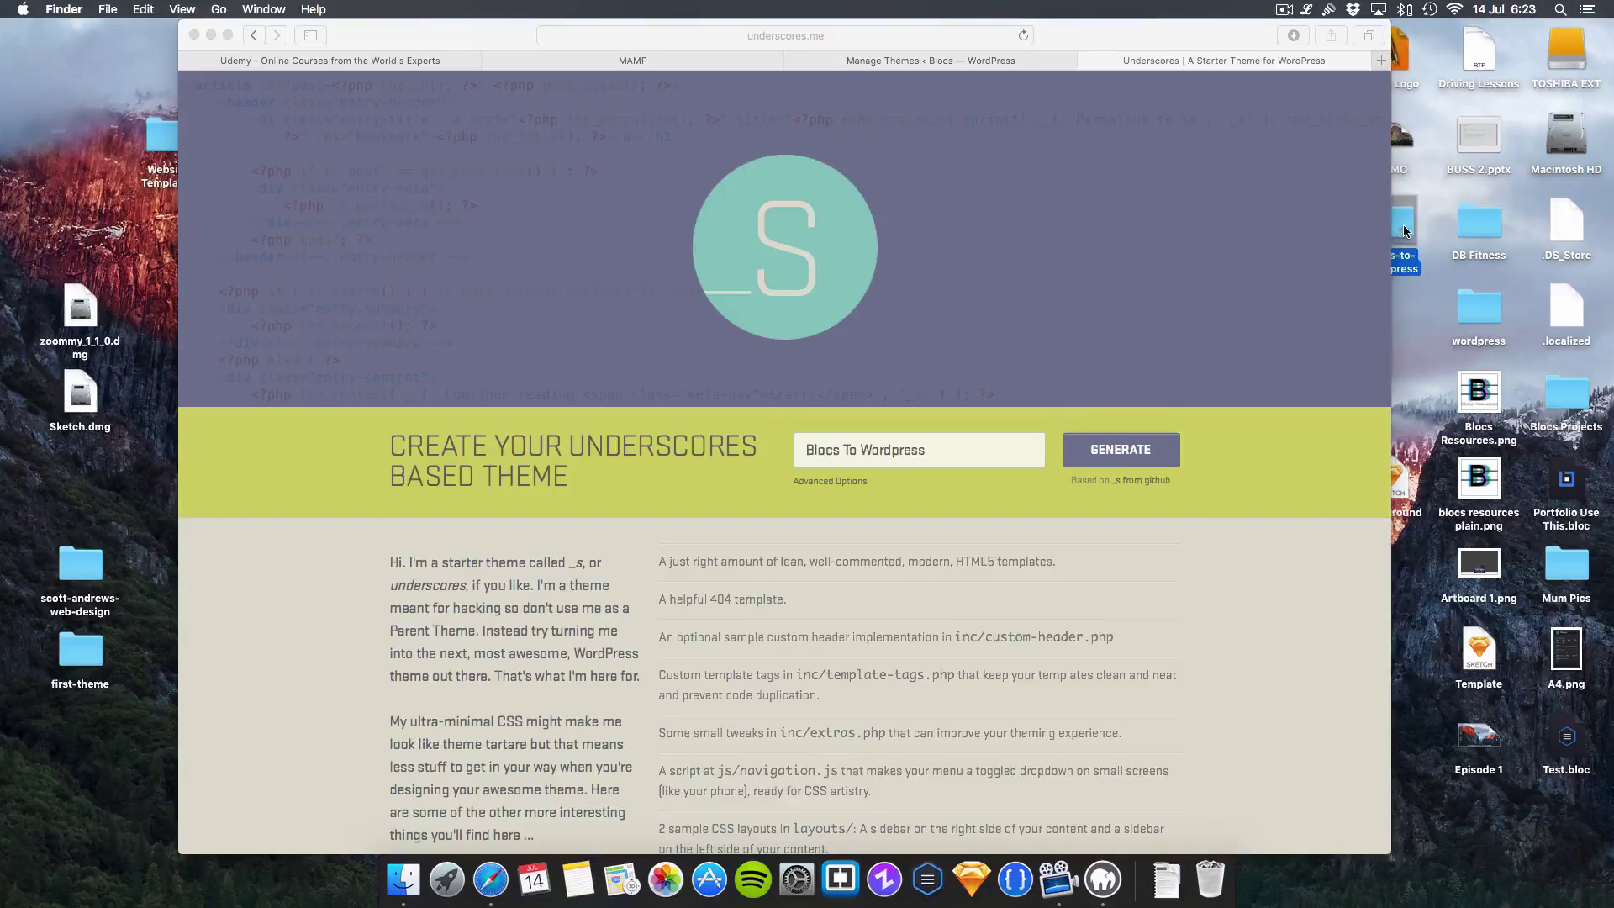
{"action": "double_click", "coordinate": [1404, 224]}
{"action": "scroll", "coordinate": [832, 305], "scroll_direction": "up", "scroll_amount": 1}
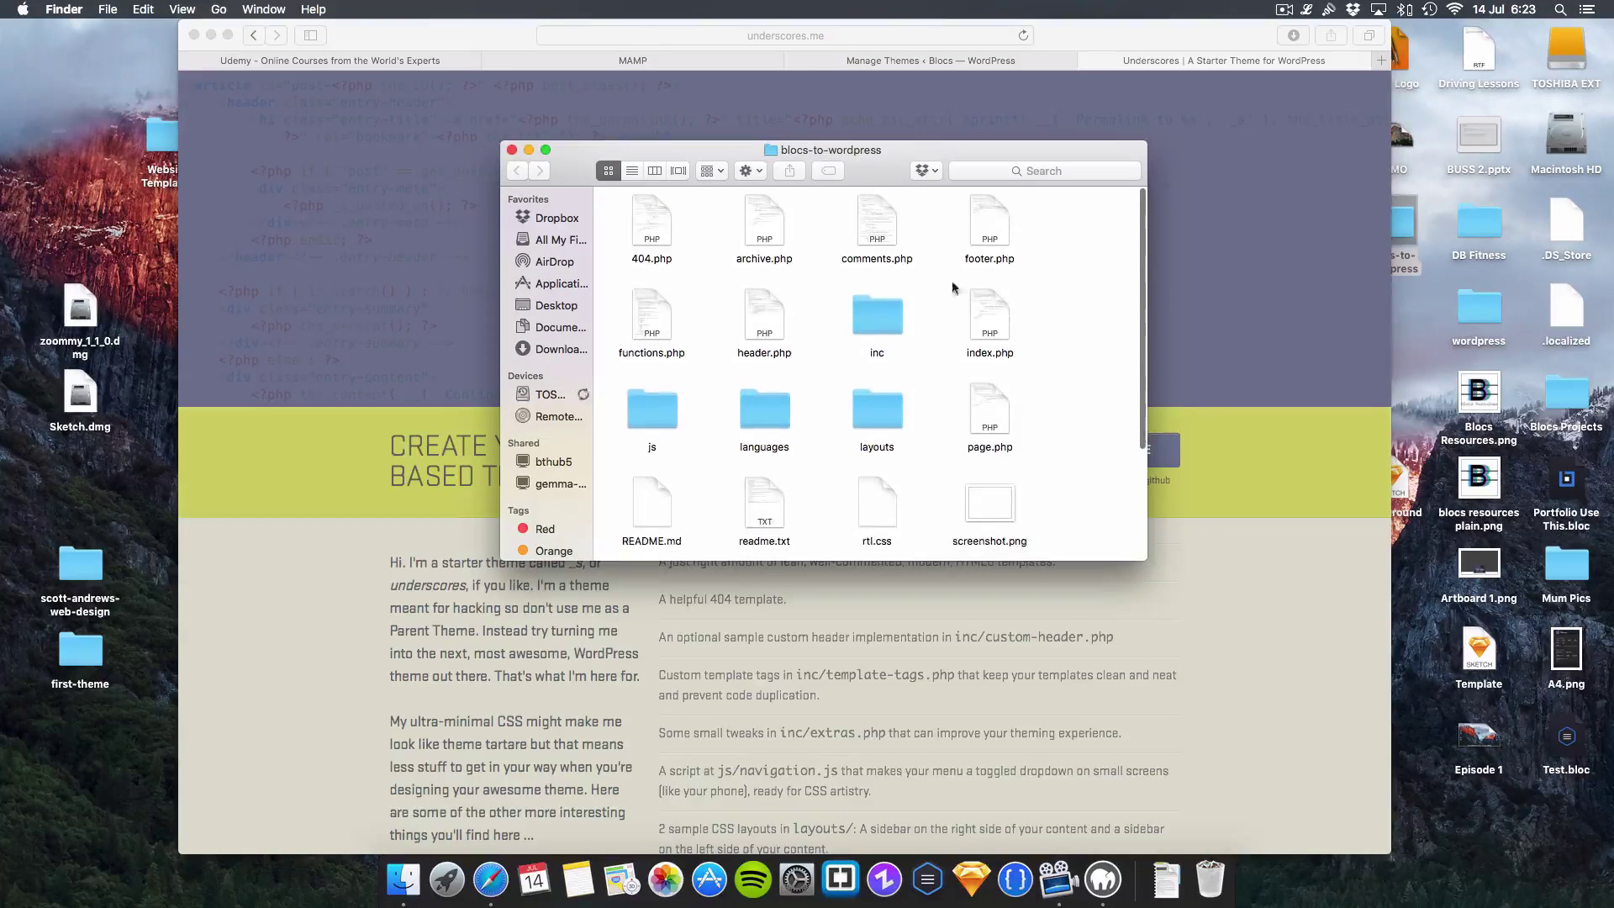
{"action": "scroll", "coordinate": [1057, 258], "scroll_direction": "down", "scroll_amount": 5}
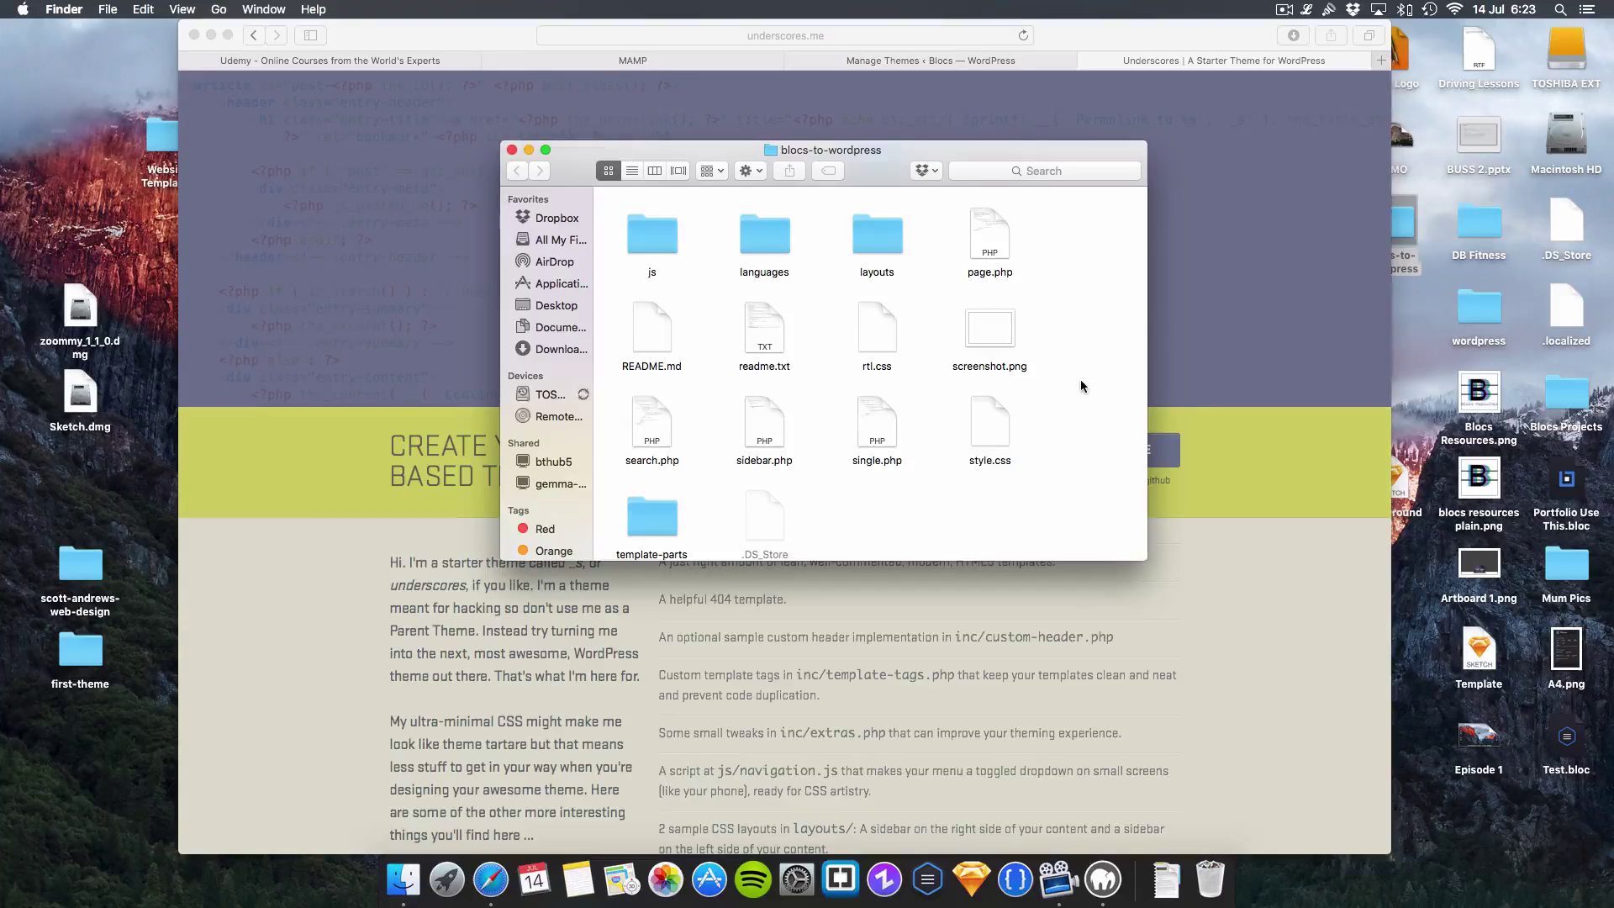
Check screenshot.png's Get Info details, noting its 1200 × 900 dimensions
{"action": "left_click", "coordinate": [989, 332]}
{"action": "left_click", "coordinate": [1083, 329]}
{"action": "scroll", "coordinate": [1059, 329], "scroll_direction": "up", "scroll_amount": 3}
{"action": "scroll", "coordinate": [1043, 331], "scroll_direction": "down", "scroll_amount": 3}
{"action": "left_click", "coordinate": [988, 349]}
{"action": "left_click", "coordinate": [1087, 355]}
{"action": "left_click", "coordinate": [1003, 357]}
{"action": "left_click", "coordinate": [1000, 343]}
{"action": "right_click", "coordinate": [1001, 343]}
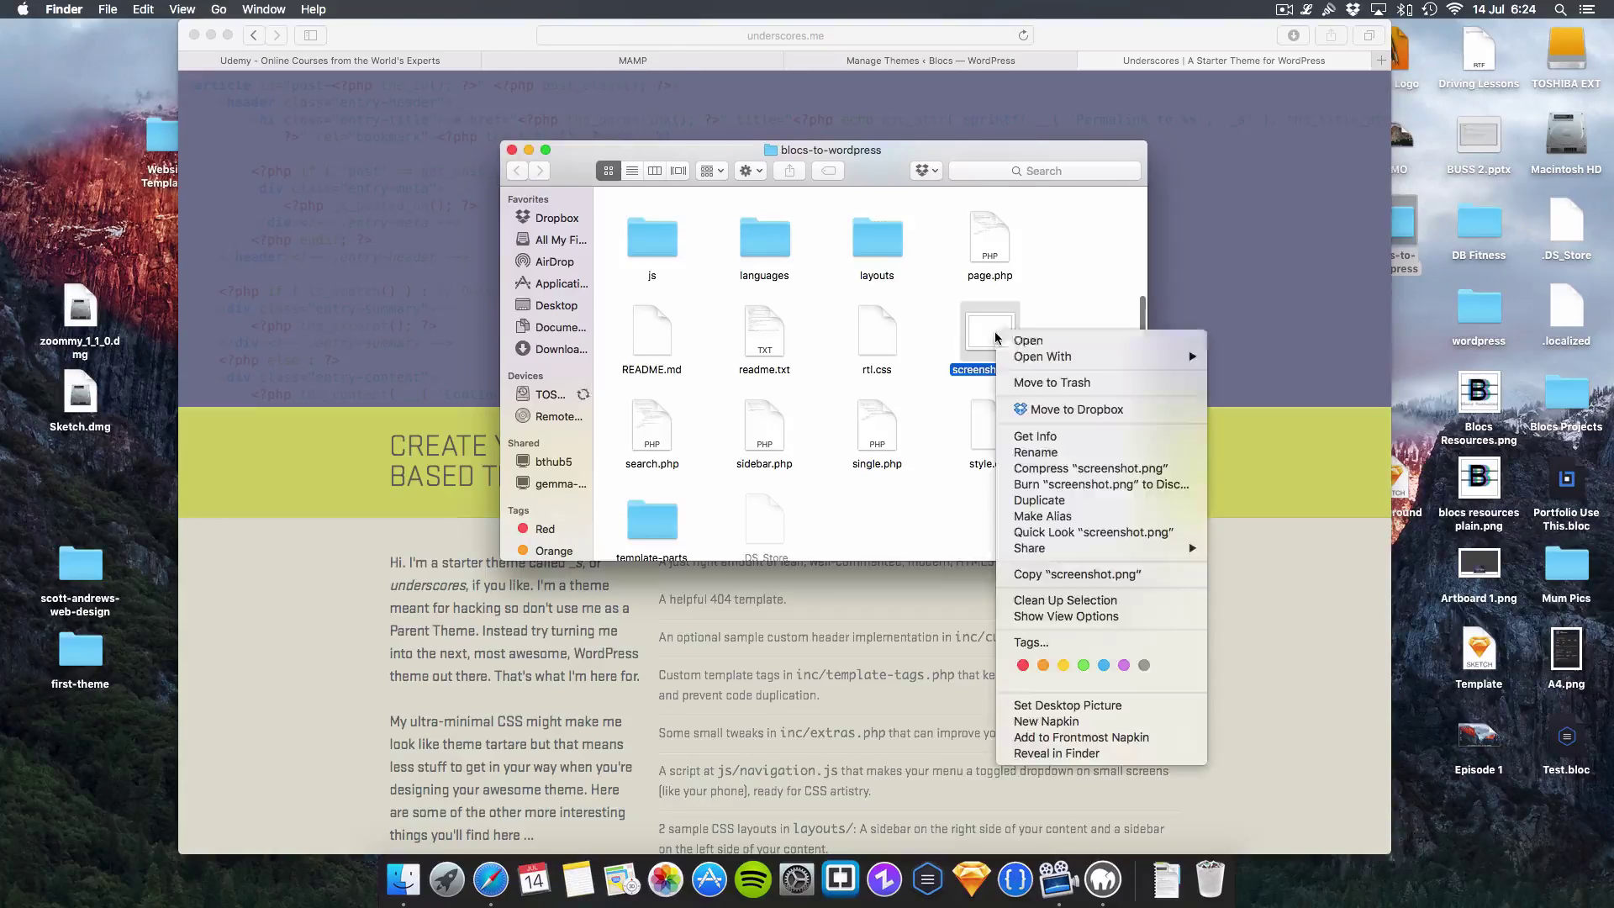
{"action": "left_click", "coordinate": [1046, 442]}
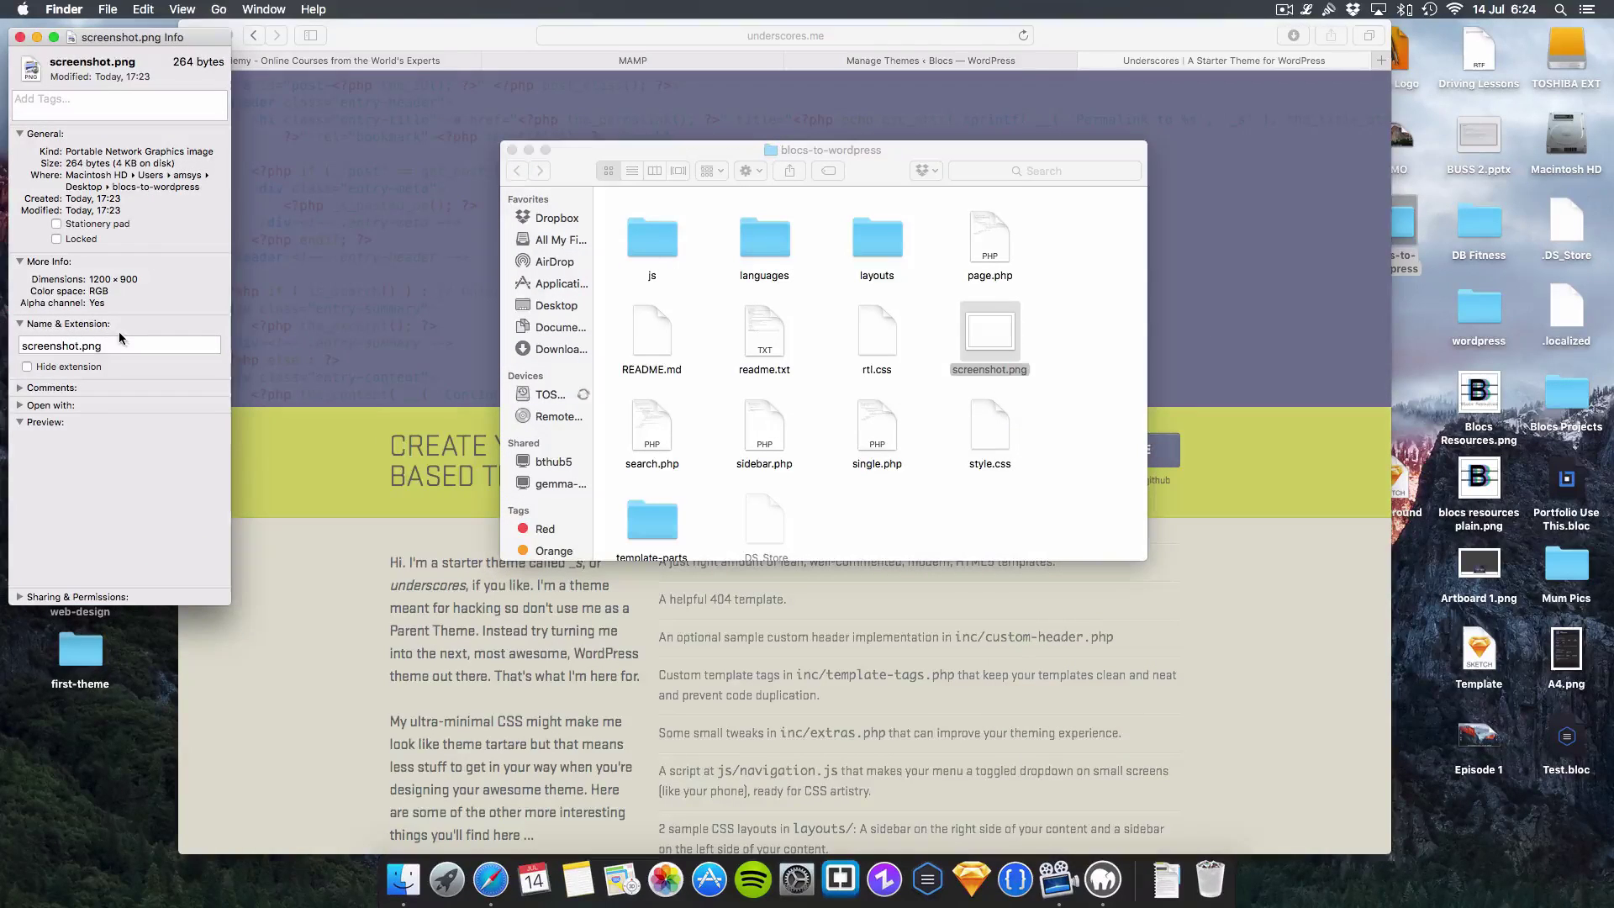
{"action": "left_click_drag", "start_coordinate": [90, 279], "coordinate": [139, 280]}
{"action": "left_click", "coordinate": [52, 73]}
{"action": "left_click", "coordinate": [21, 37]}
{"action": "left_click", "coordinate": [1061, 314]}
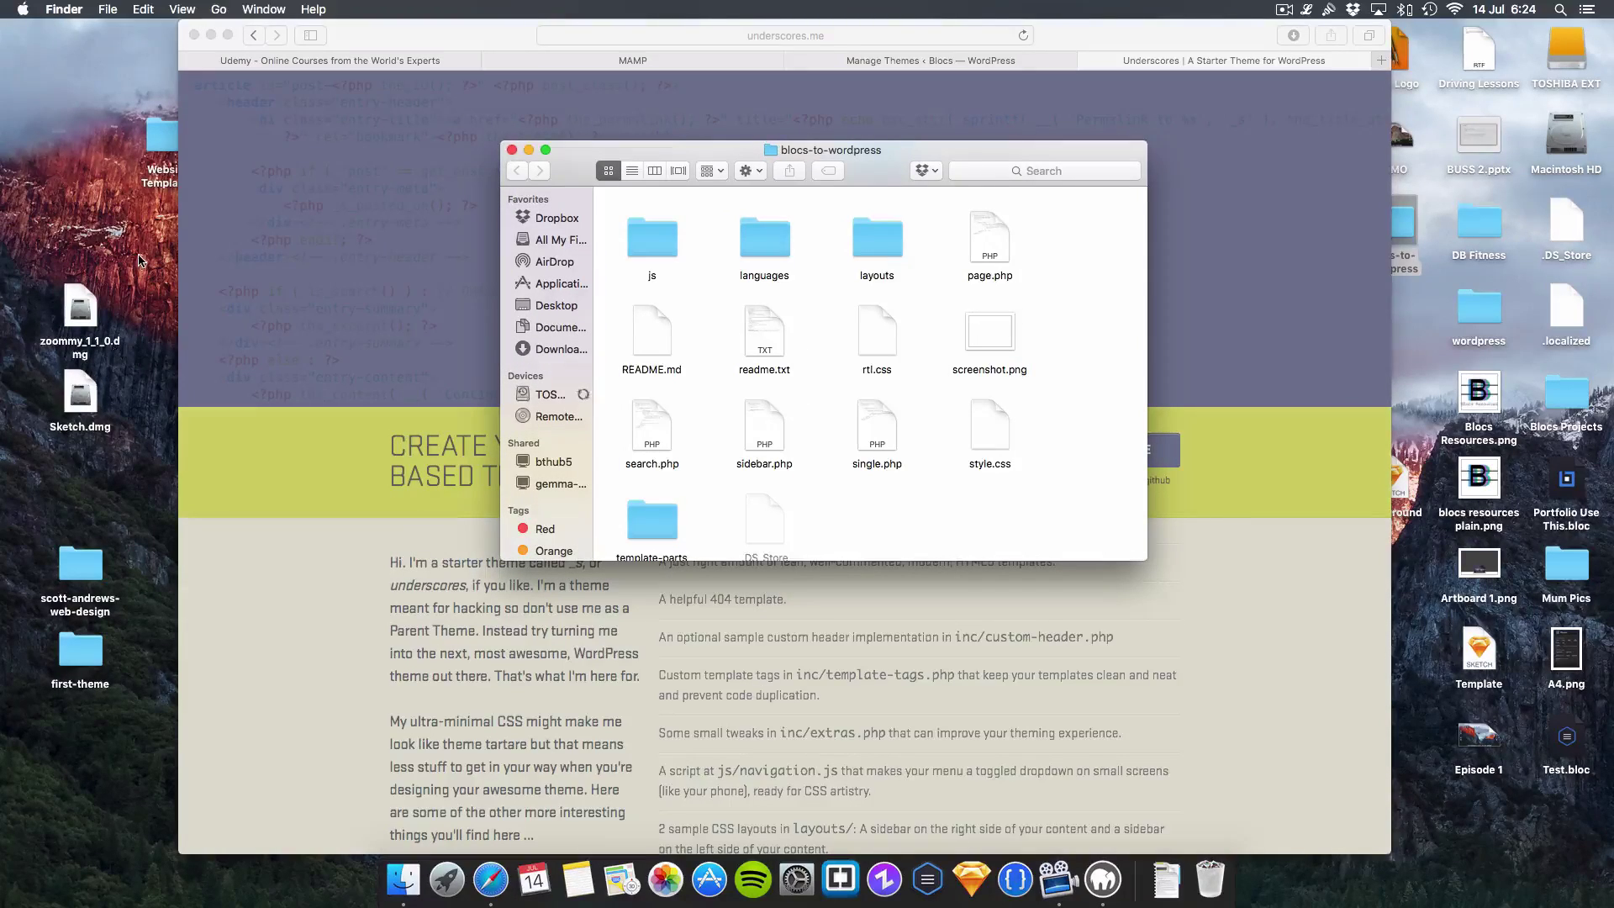
Move the Untitled image from My Portfolio > Portfolio into the blocs-to-wordpress folder
{"action": "key", "text": "F11"}
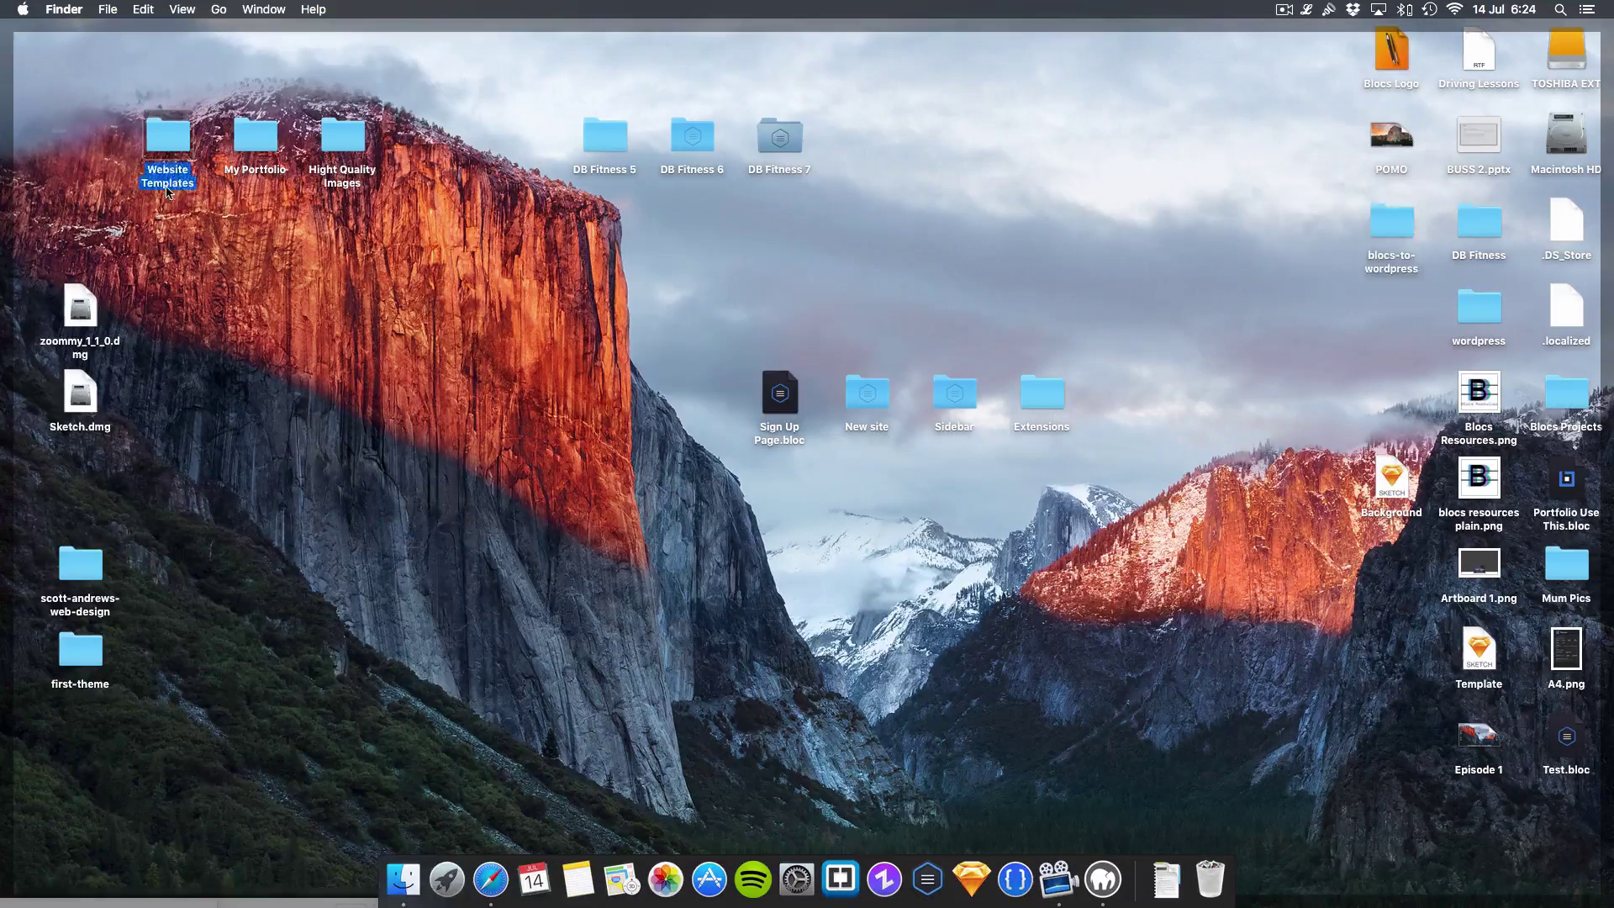
{"action": "left_click", "coordinate": [248, 139]}
{"action": "double_click", "coordinate": [245, 151]}
{"action": "double_click", "coordinate": [667, 330]}
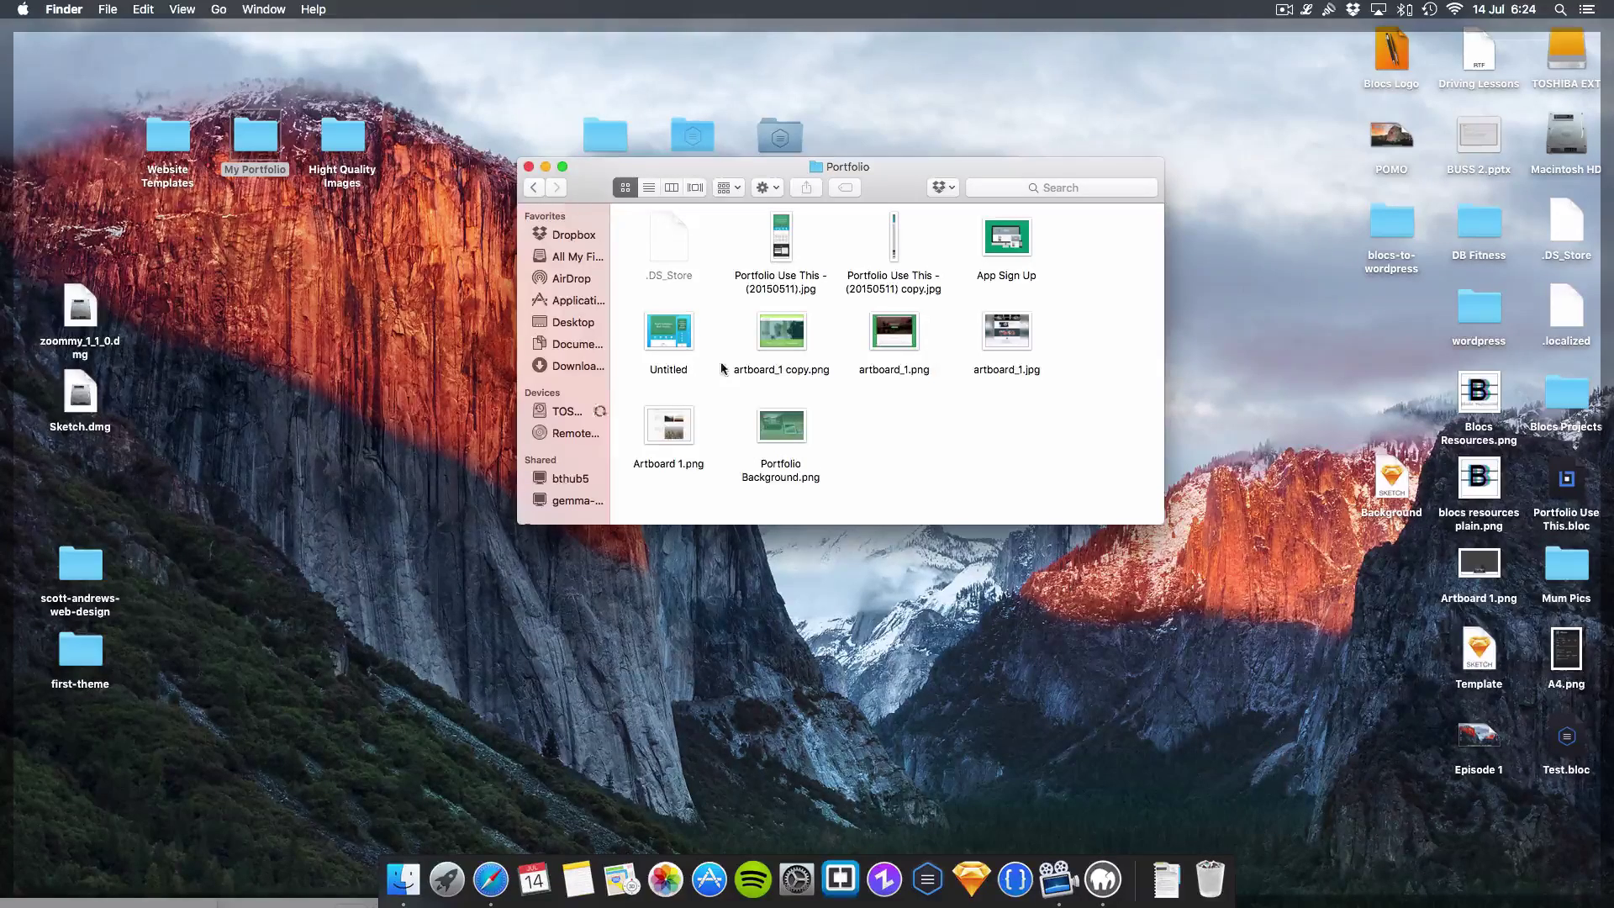
{"action": "left_click_drag", "start_coordinate": [666, 337], "coordinate": [891, 547]}
{"action": "left_click", "coordinate": [990, 551]}
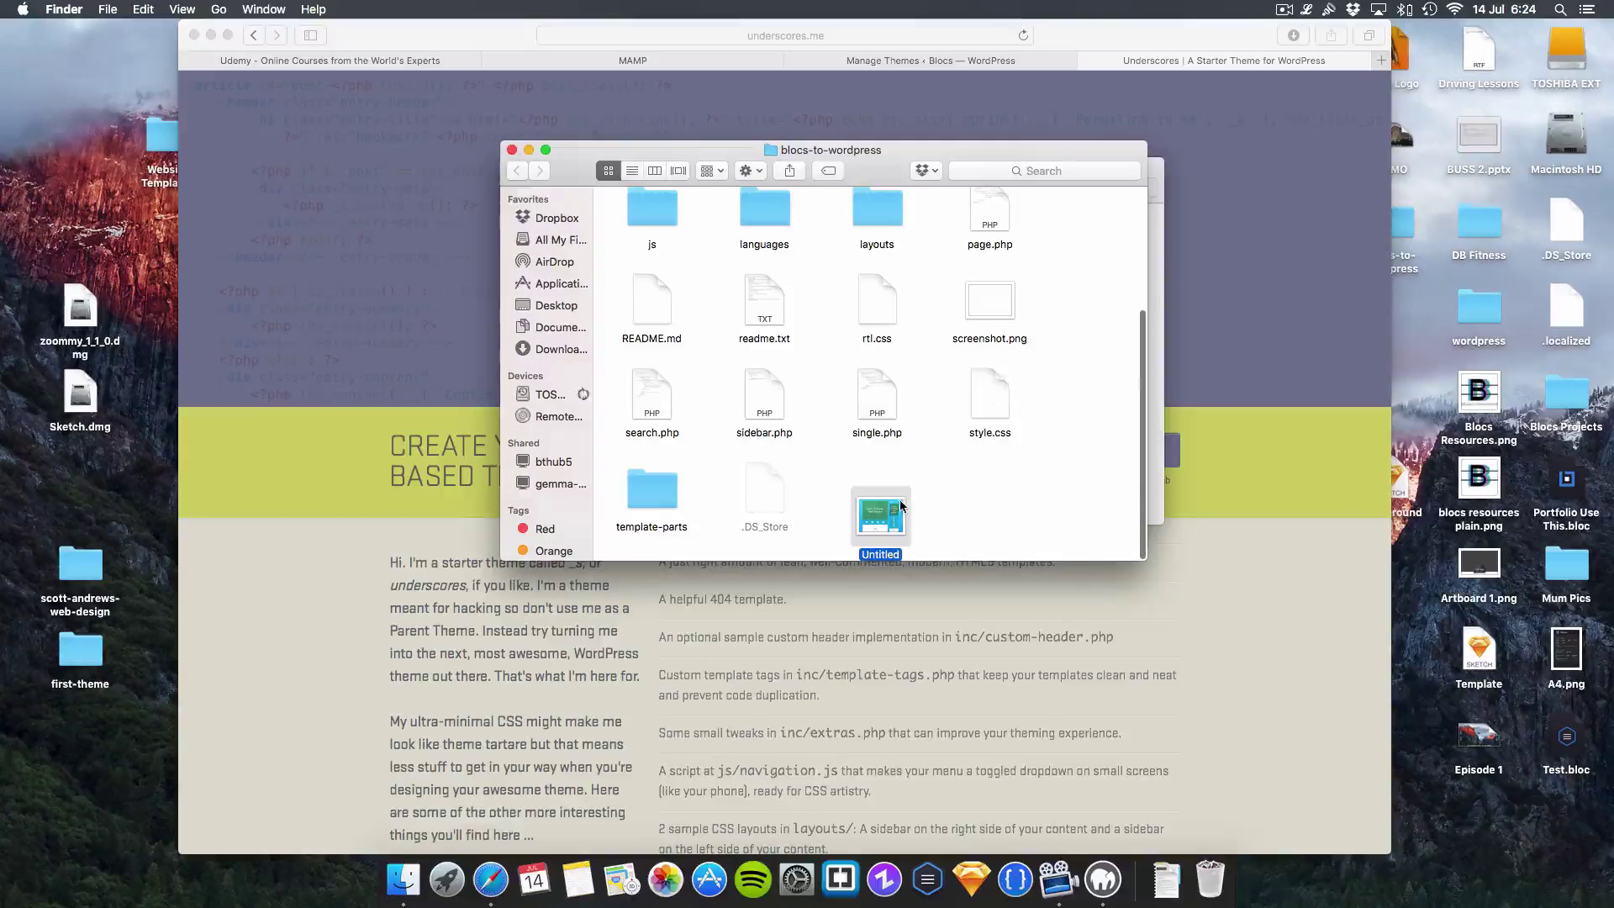
Rename the Untitled image to screenshot.png, keeping the .png extension
{"action": "right_click", "coordinate": [890, 509]}
{"action": "left_click", "coordinate": [929, 521]}
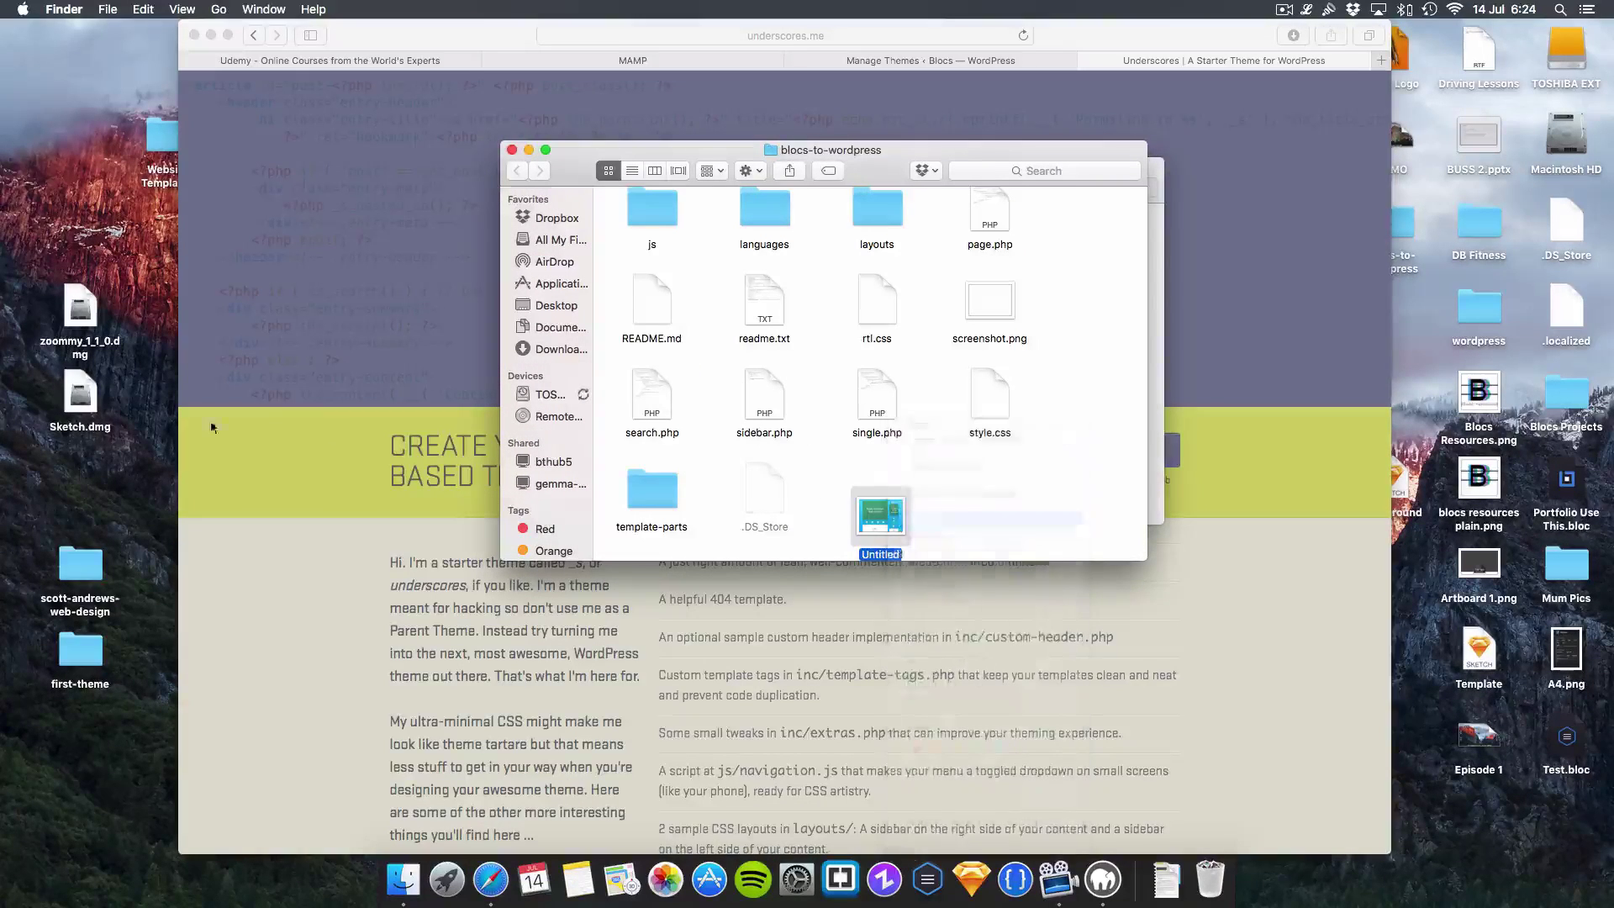
{"action": "left_click", "coordinate": [82, 359]}
{"action": "key", "text": "super+a"}
{"action": "type", "text": "screenshot.png"}
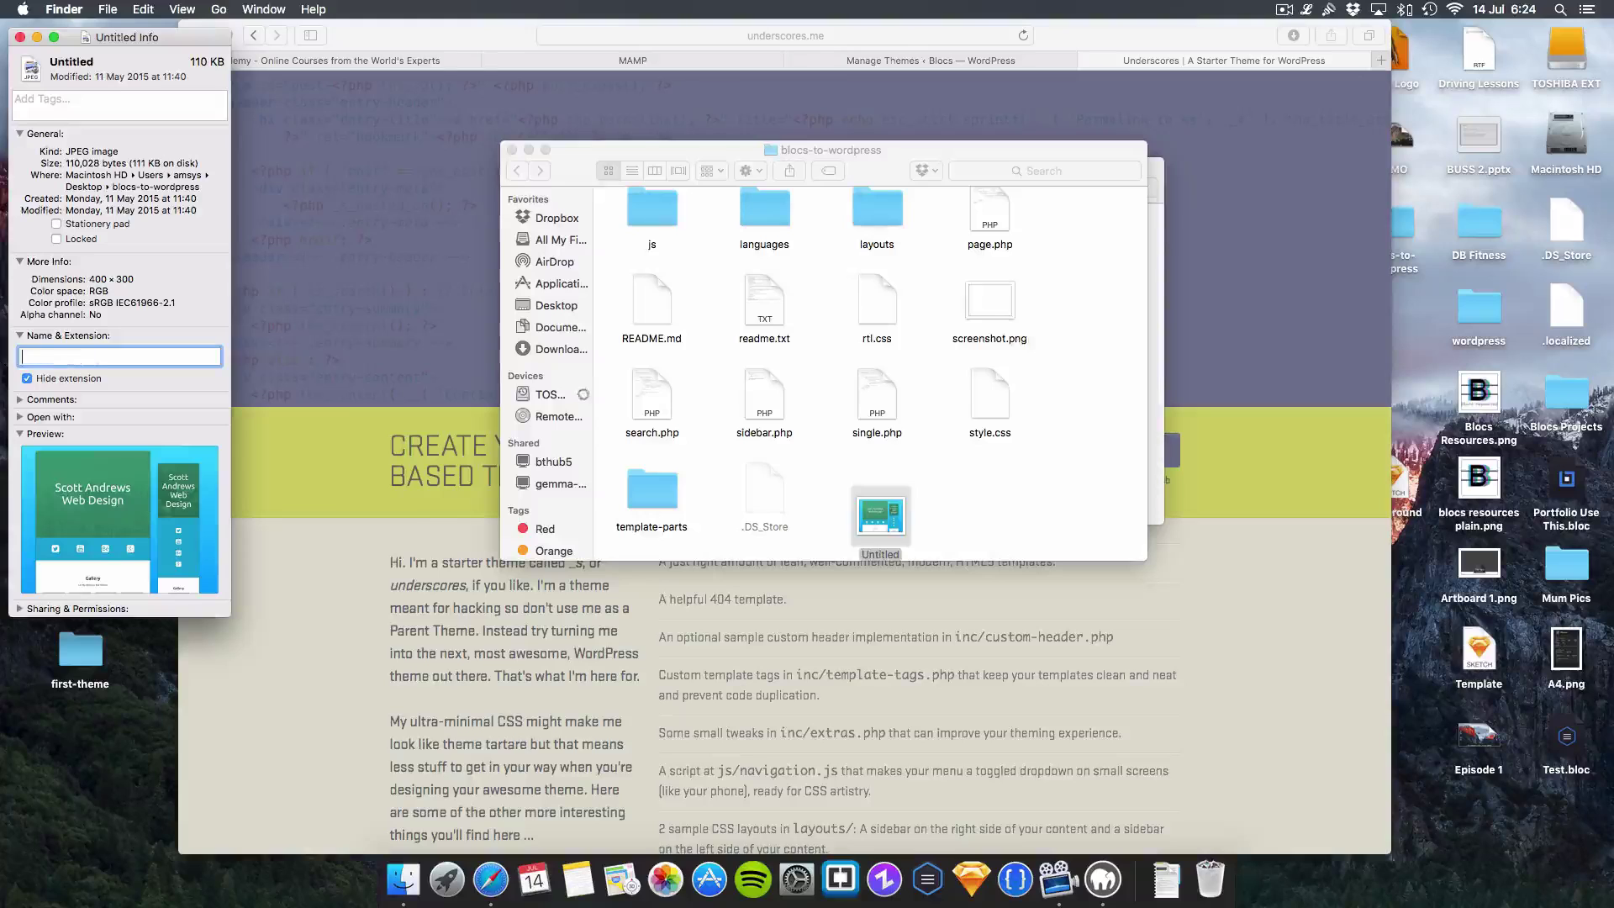
{"action": "key", "text": "Return"}
{"action": "left_click", "coordinate": [926, 305]}
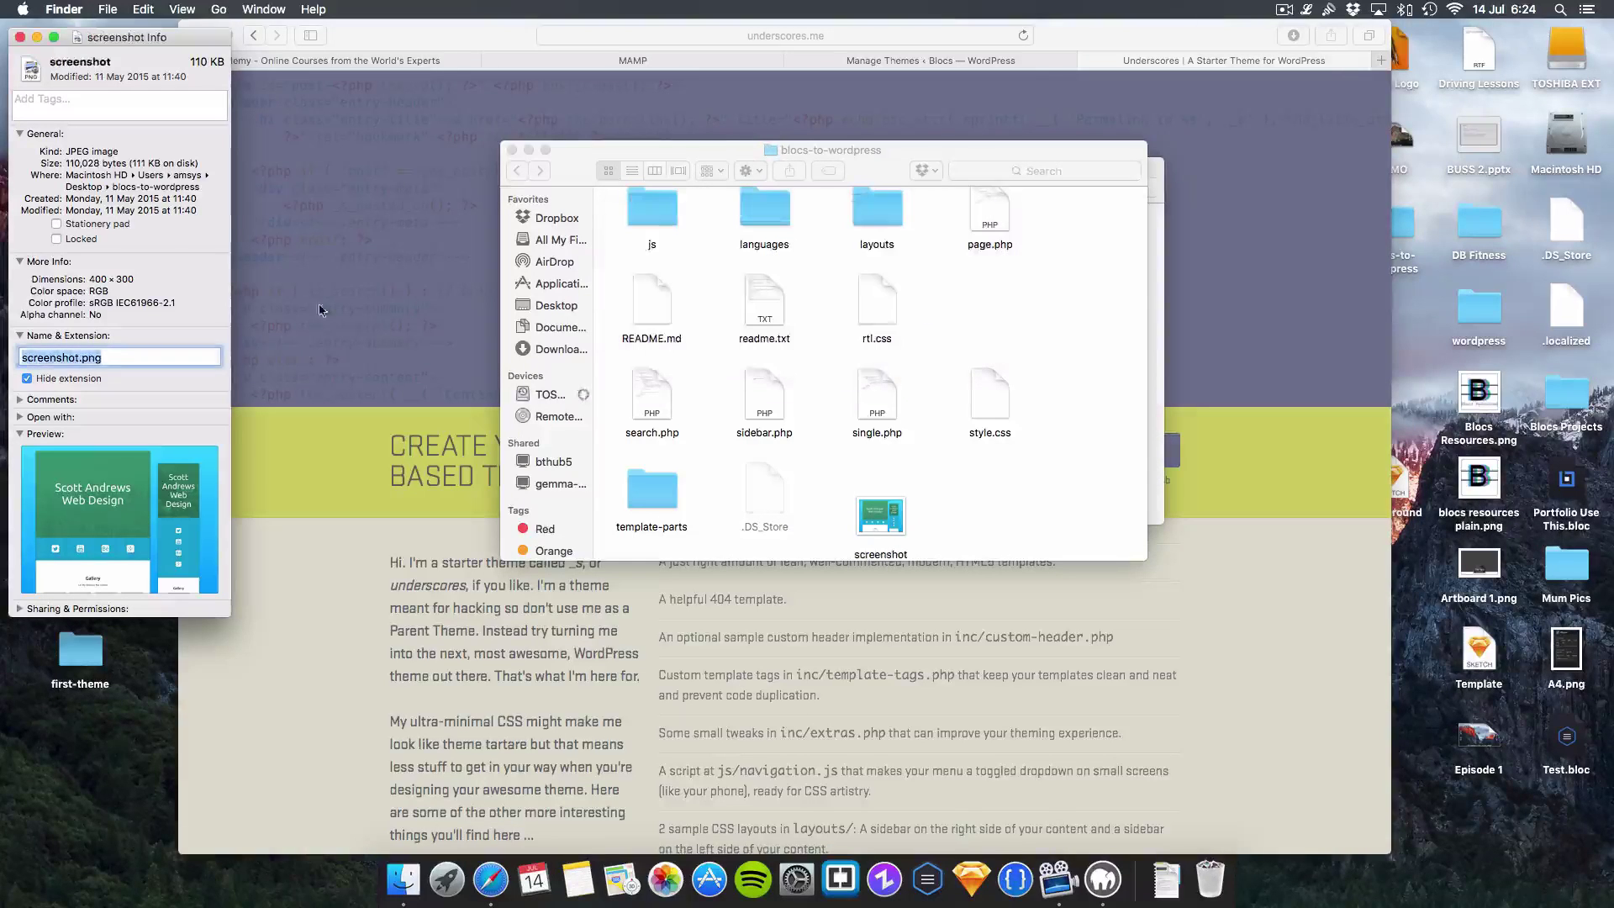
{"action": "left_click", "coordinate": [19, 37]}
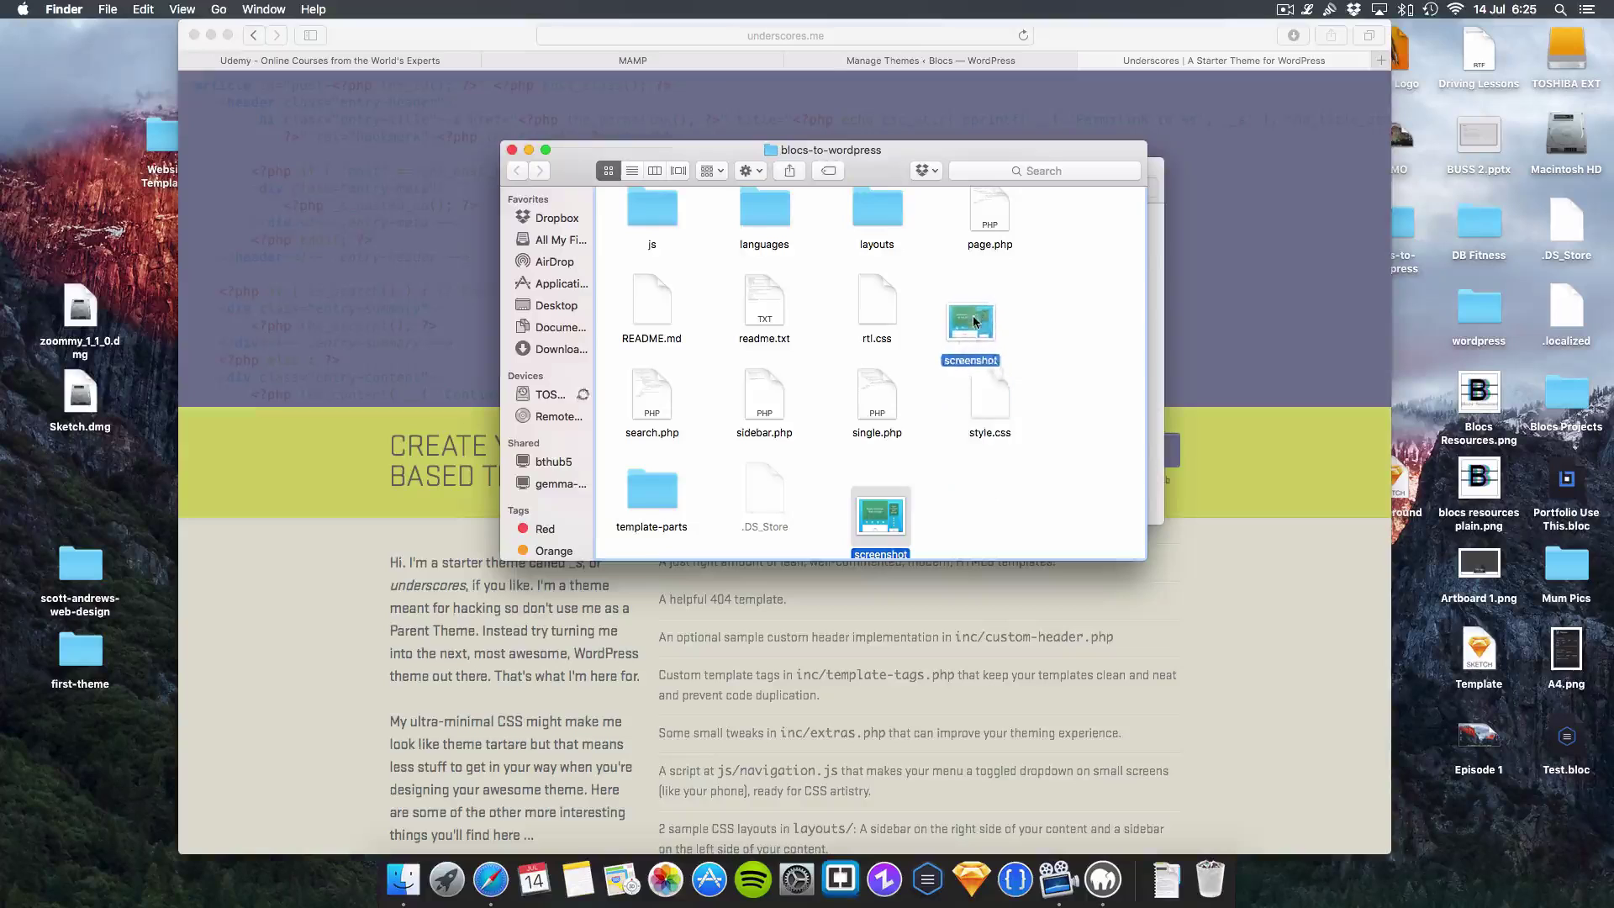
Clean up the theme folder's icons and close its window
{"action": "right_click", "coordinate": [1083, 371]}
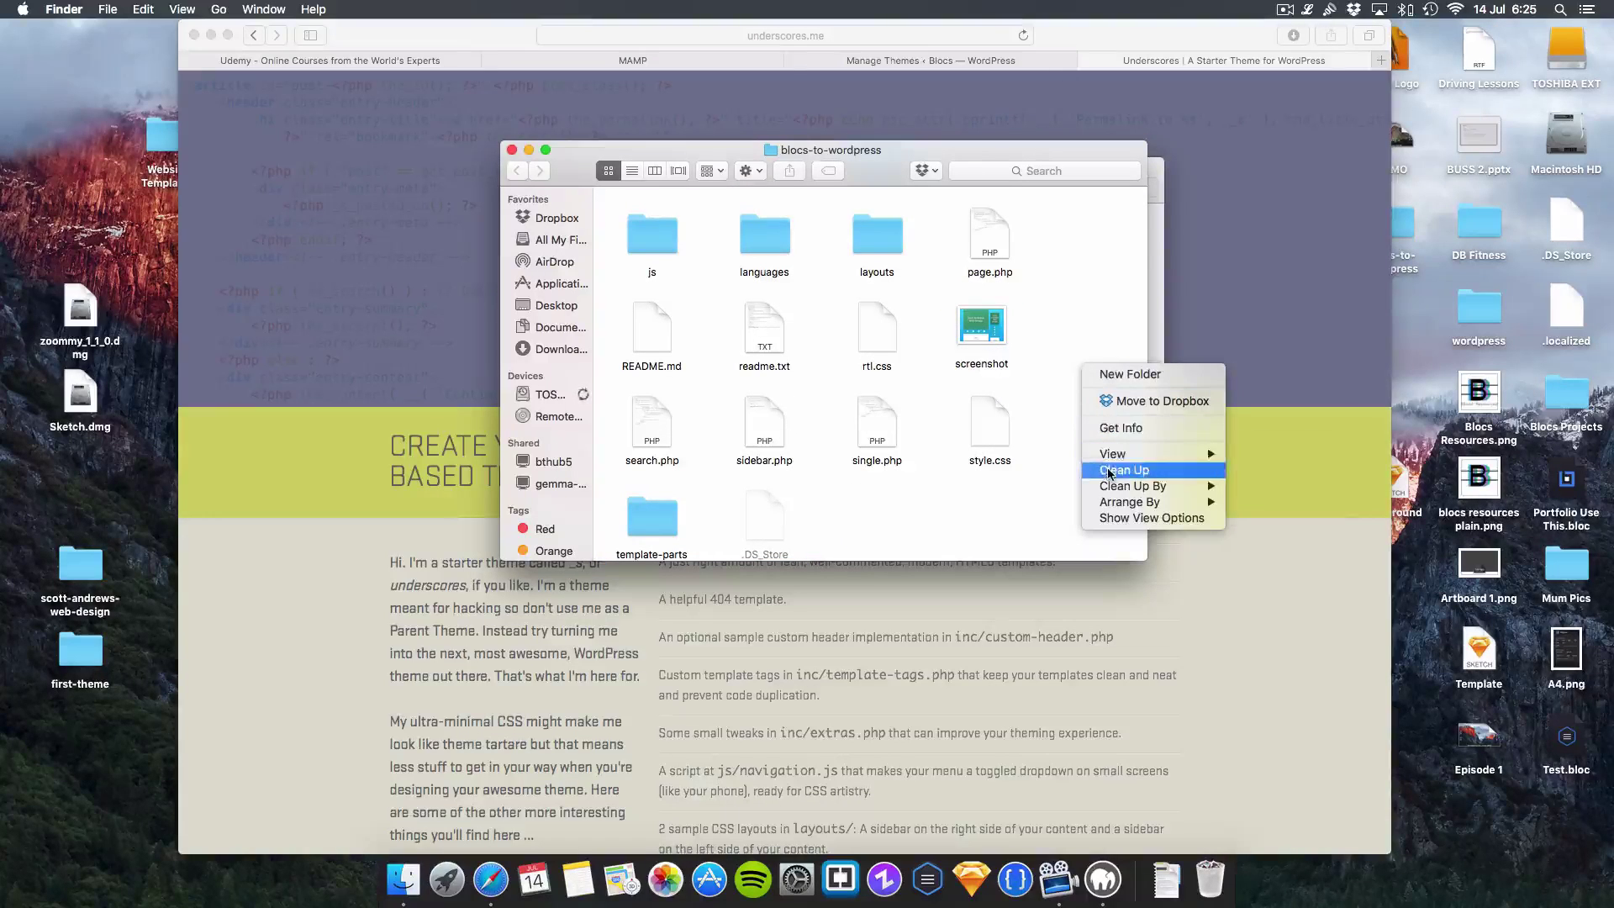
{"action": "left_click", "coordinate": [1075, 425]}
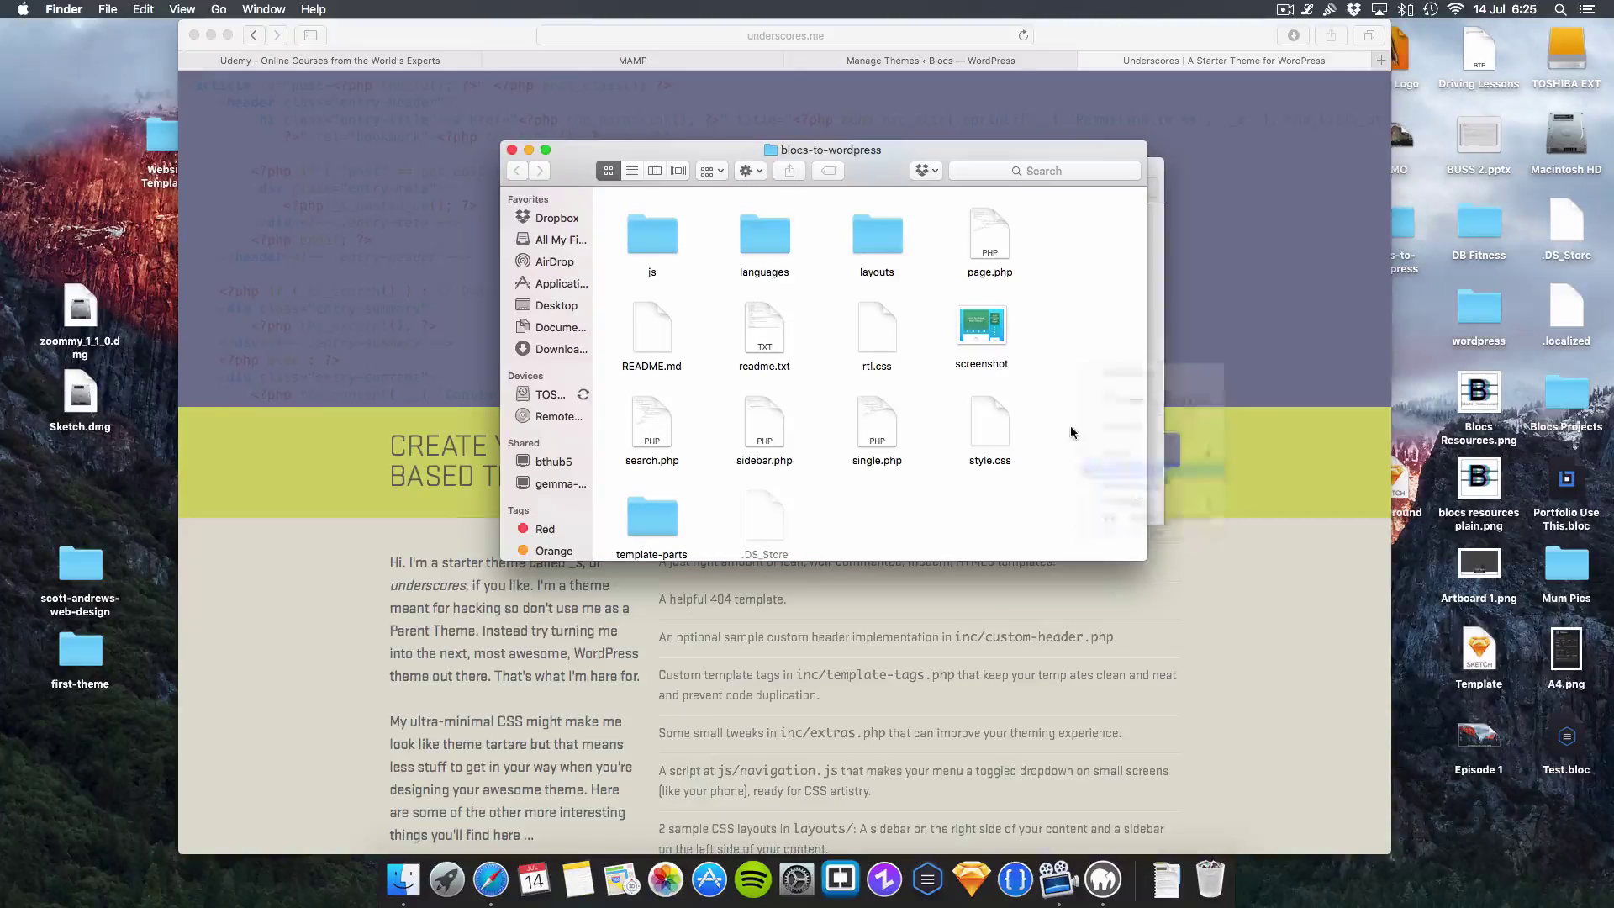
{"action": "left_click", "coordinate": [512, 149]}
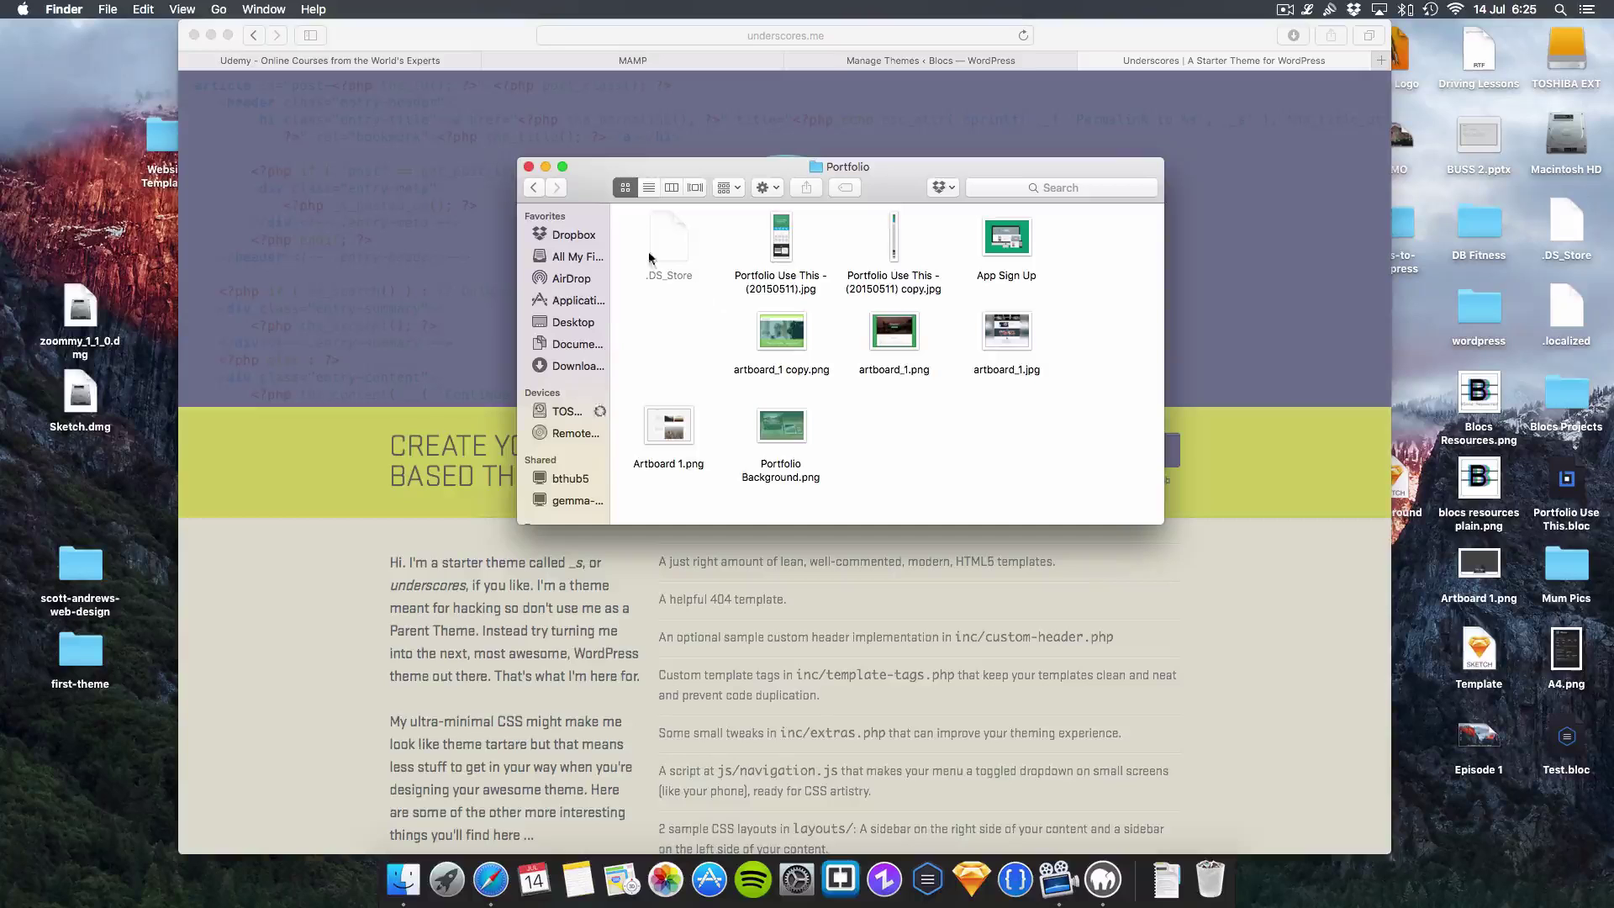
Open the local wordpress > wp-content > themes folder in Finder
{"action": "left_click", "coordinate": [528, 168]}
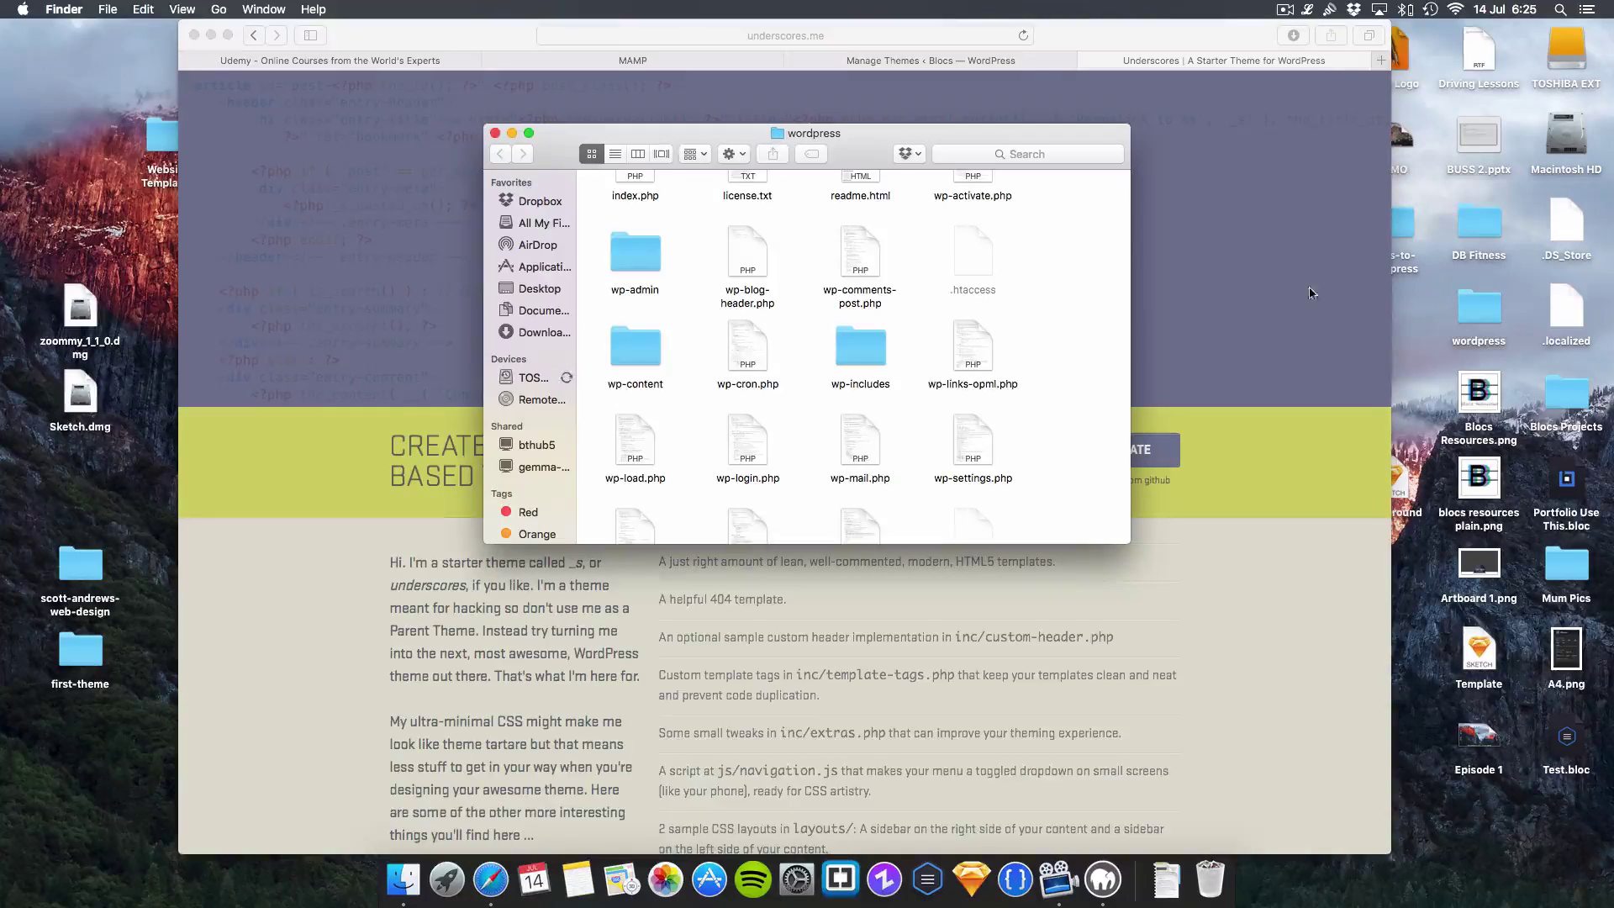
{"action": "scroll", "coordinate": [1000, 324], "scroll_direction": "up", "scroll_amount": 2}
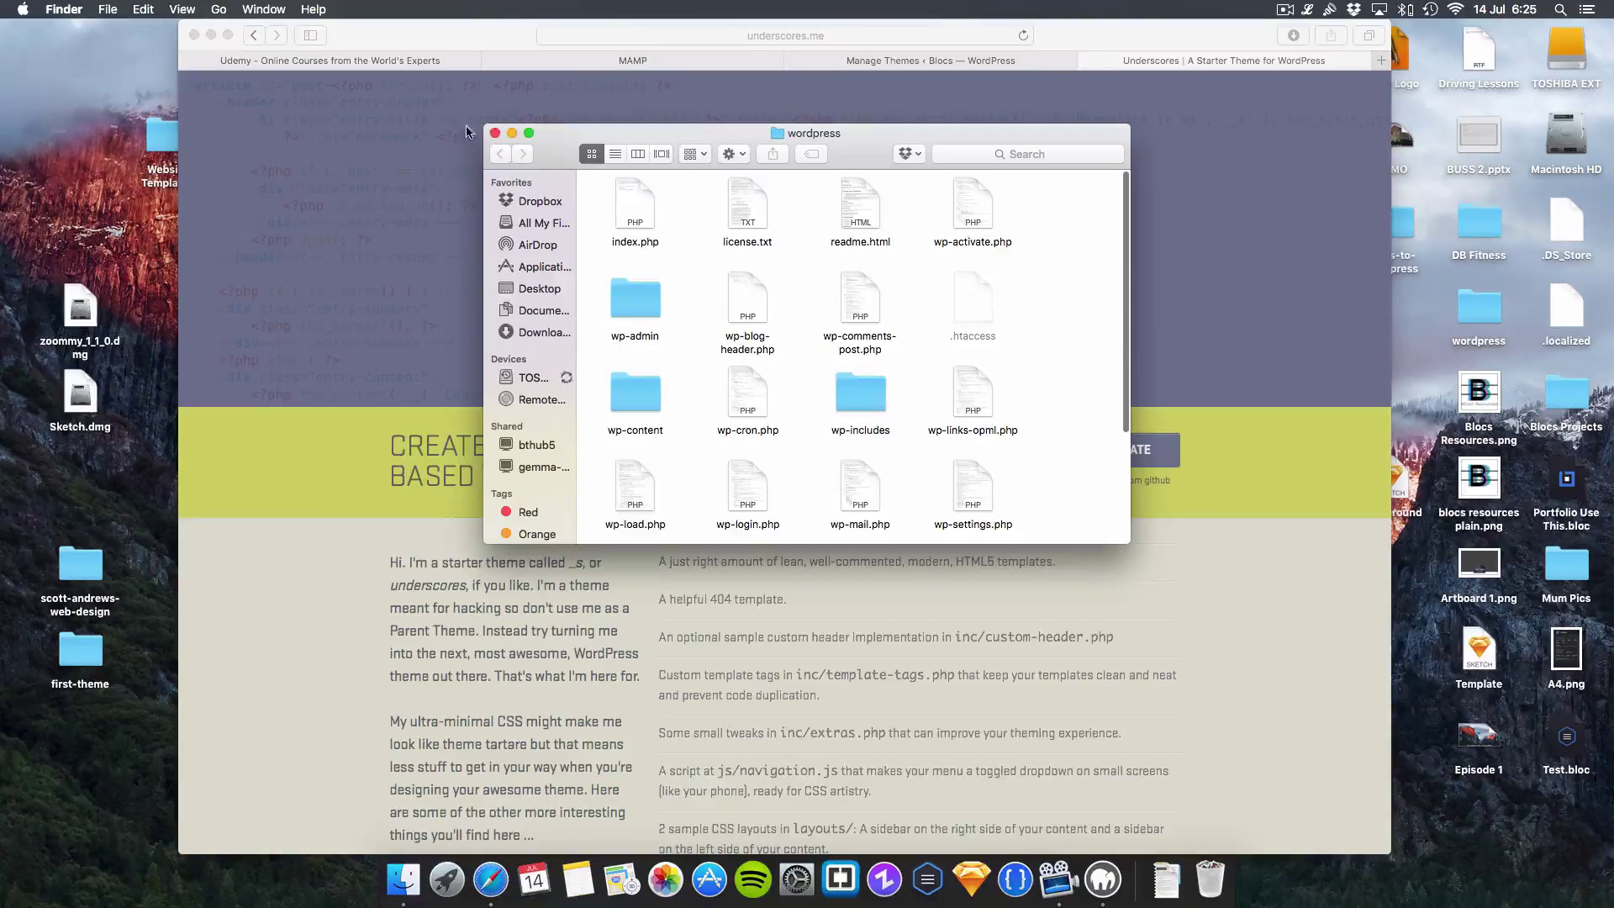
{"action": "left_click", "coordinate": [495, 133]}
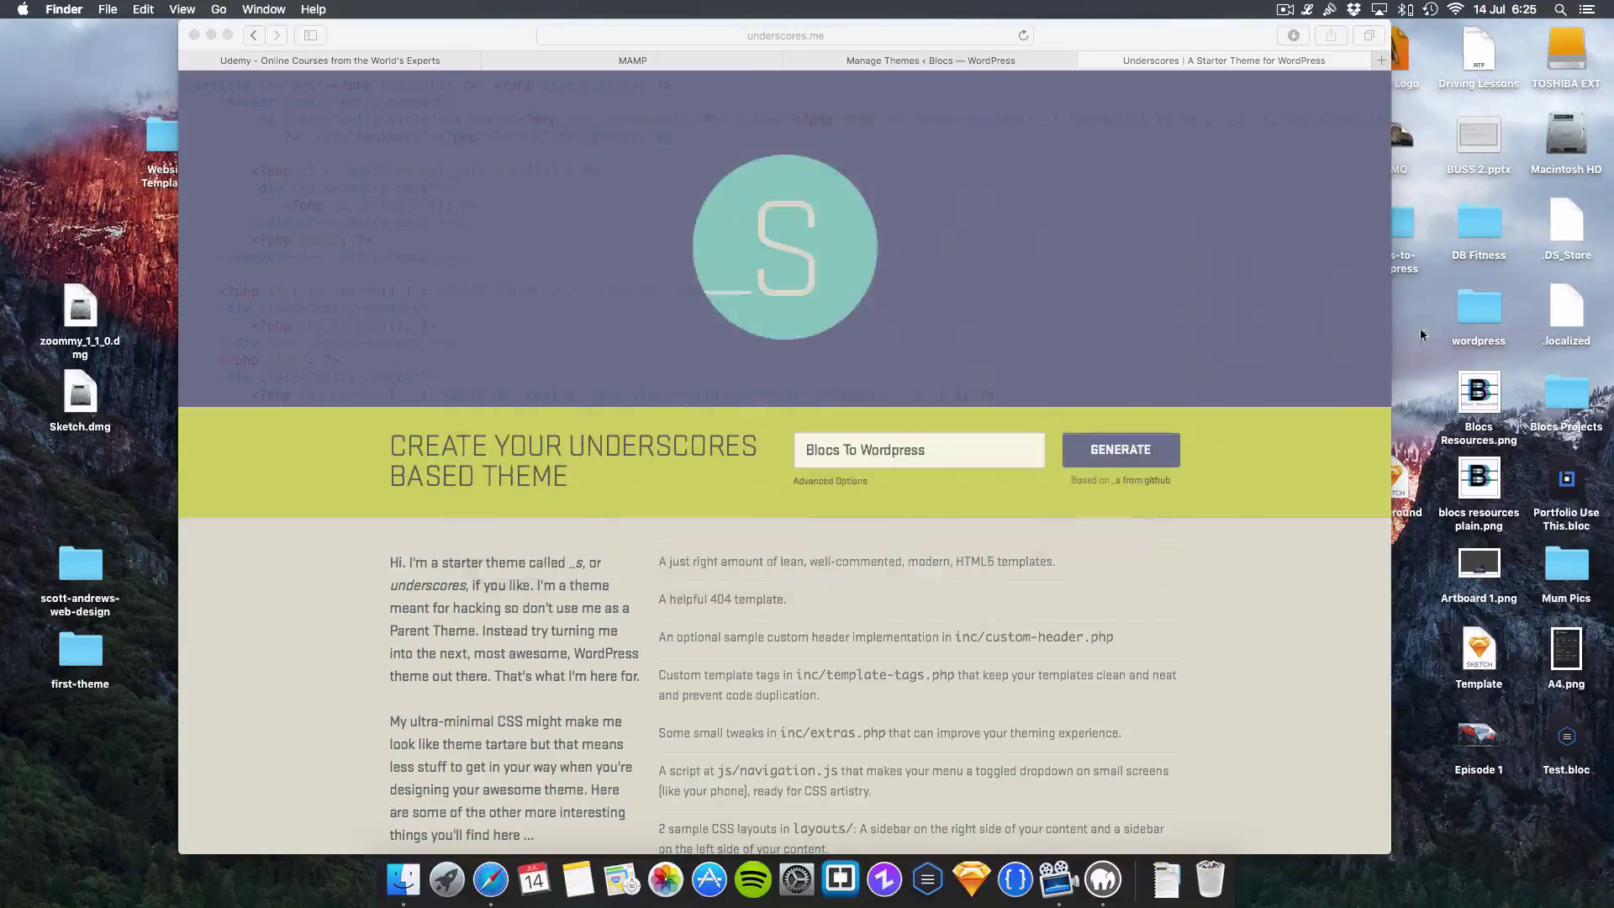
{"action": "left_click", "coordinate": [213, 33]}
{"action": "left_click_drag", "start_coordinate": [866, 234], "coordinate": [595, 226]}
{"action": "double_click", "coordinate": [1487, 308]}
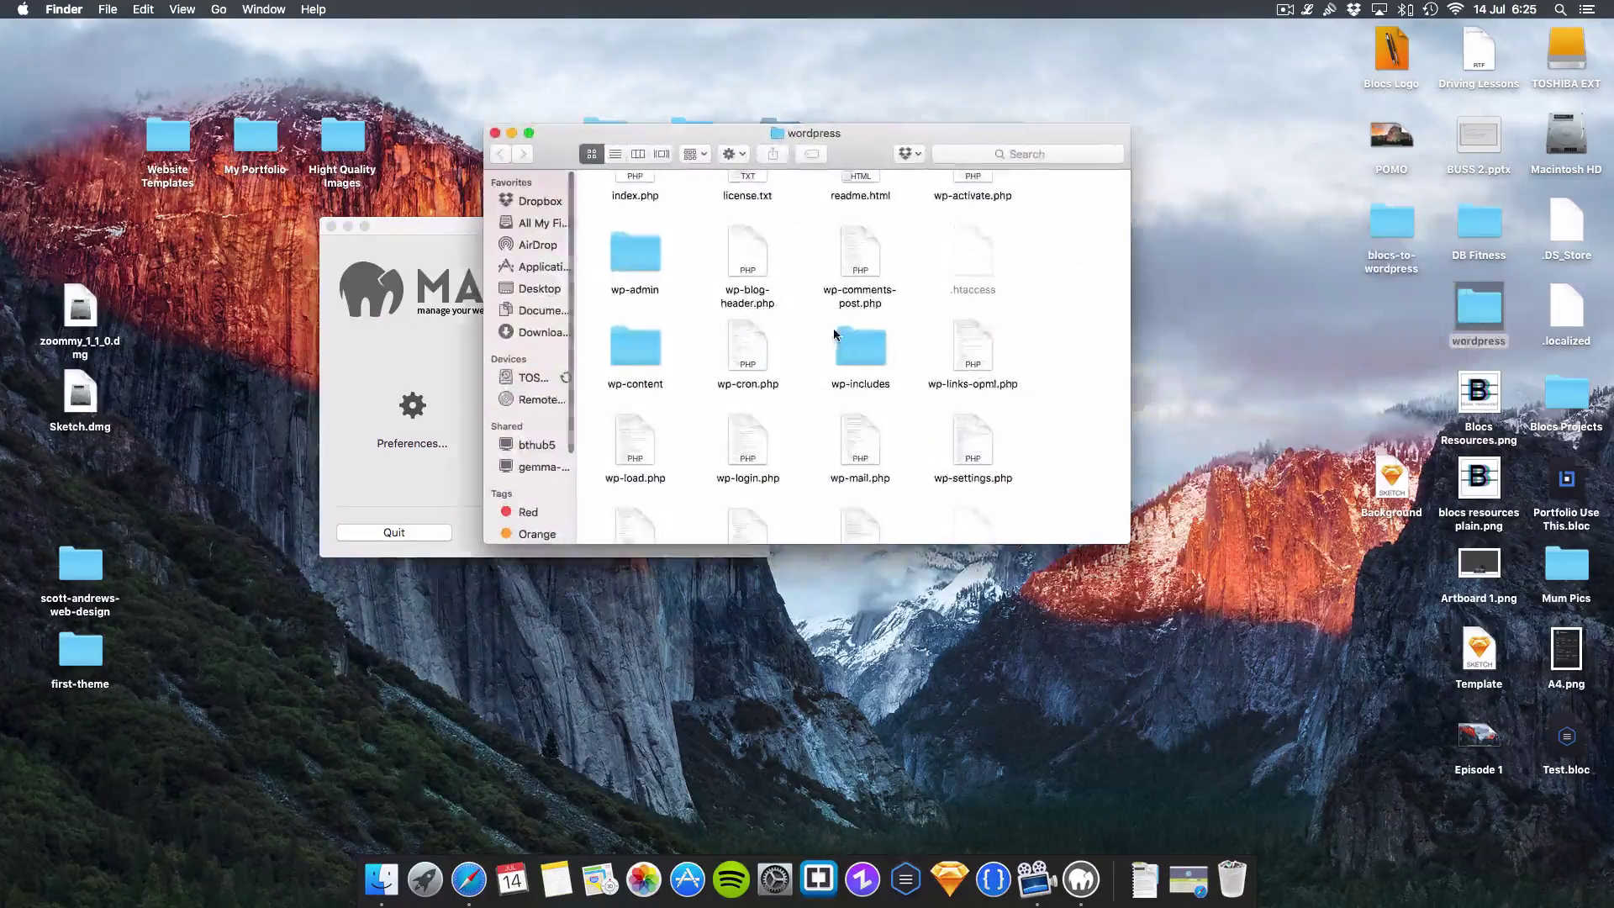
{"action": "scroll", "coordinate": [837, 332], "scroll_direction": "down", "scroll_amount": 1}
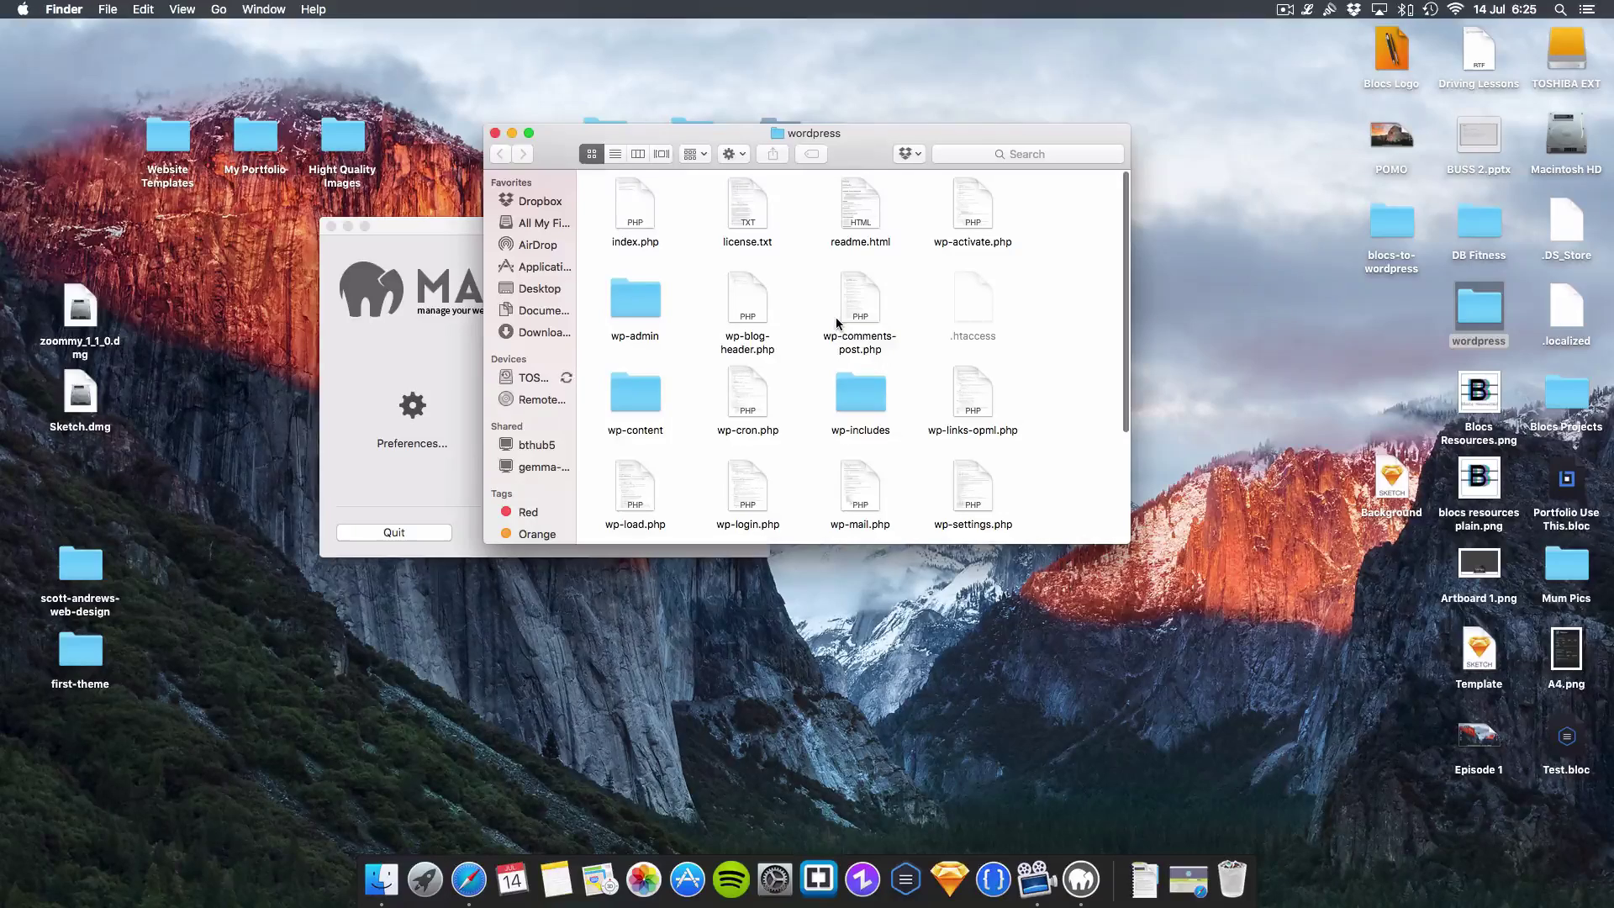
{"action": "scroll", "coordinate": [836, 322], "scroll_direction": "down", "scroll_amount": 3}
{"action": "scroll", "coordinate": [836, 322], "scroll_direction": "up", "scroll_amount": 4}
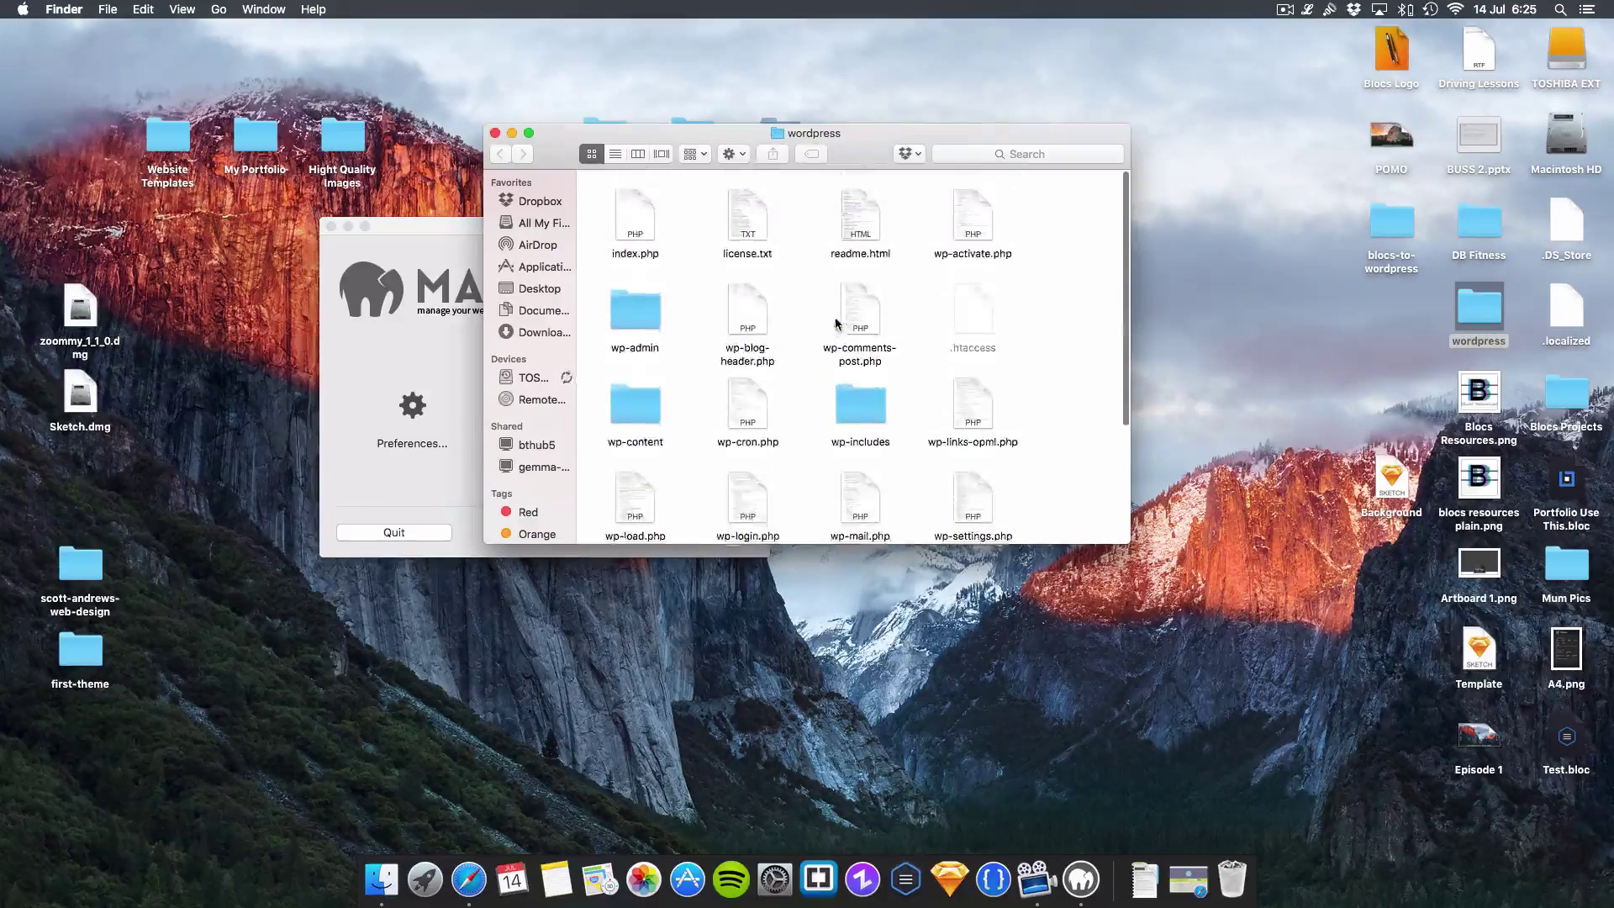
{"action": "double_click", "coordinate": [637, 408]}
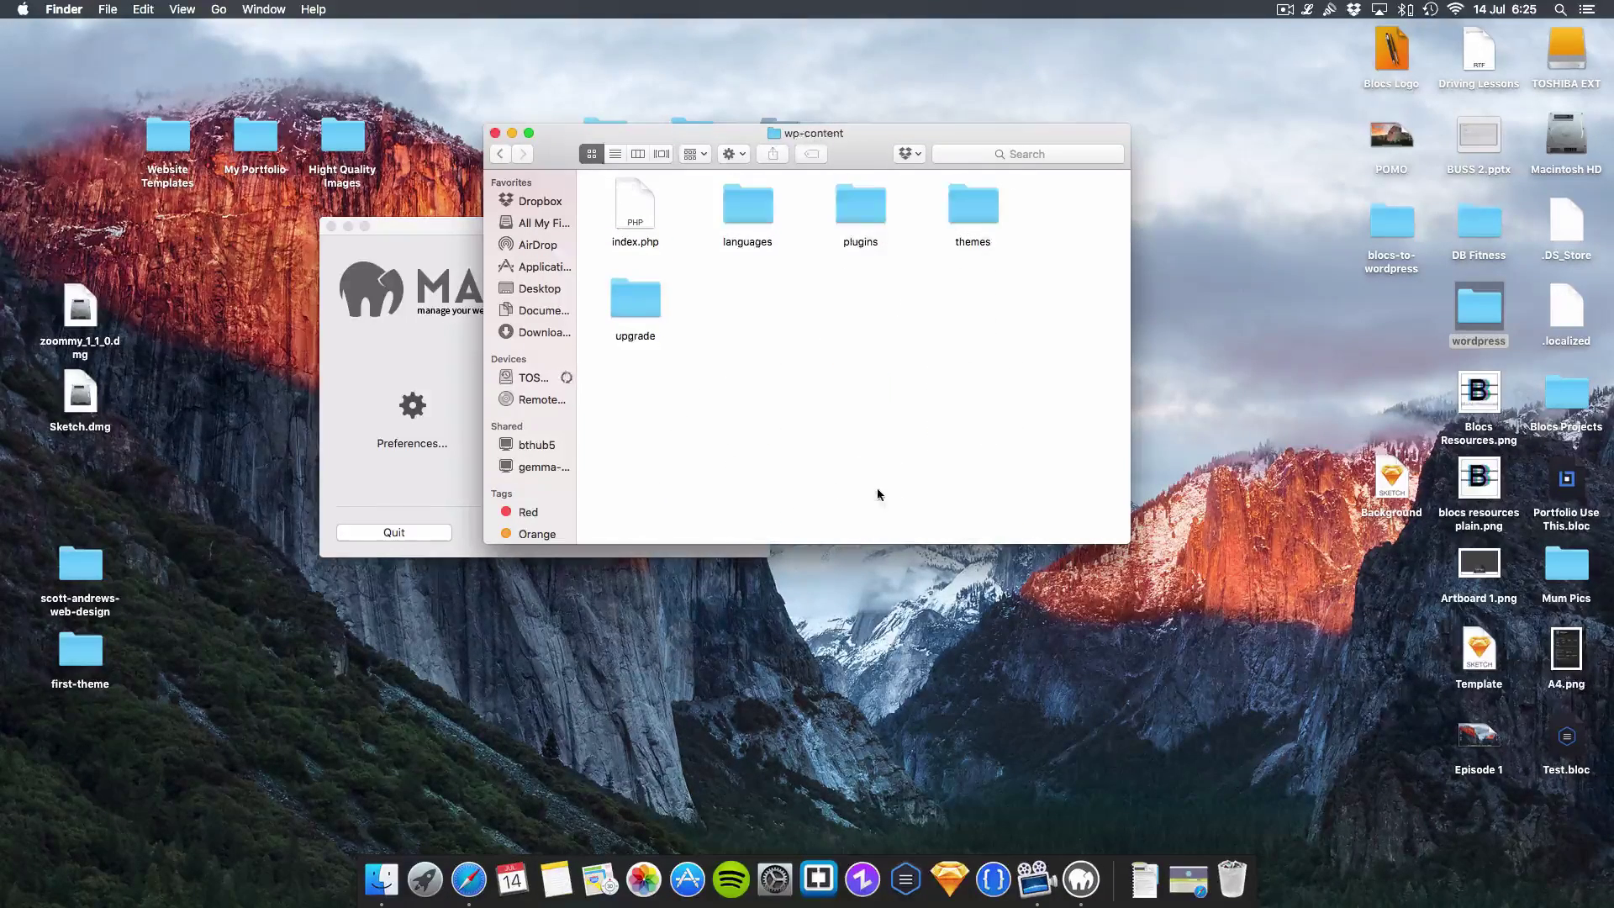
{"action": "double_click", "coordinate": [965, 209]}
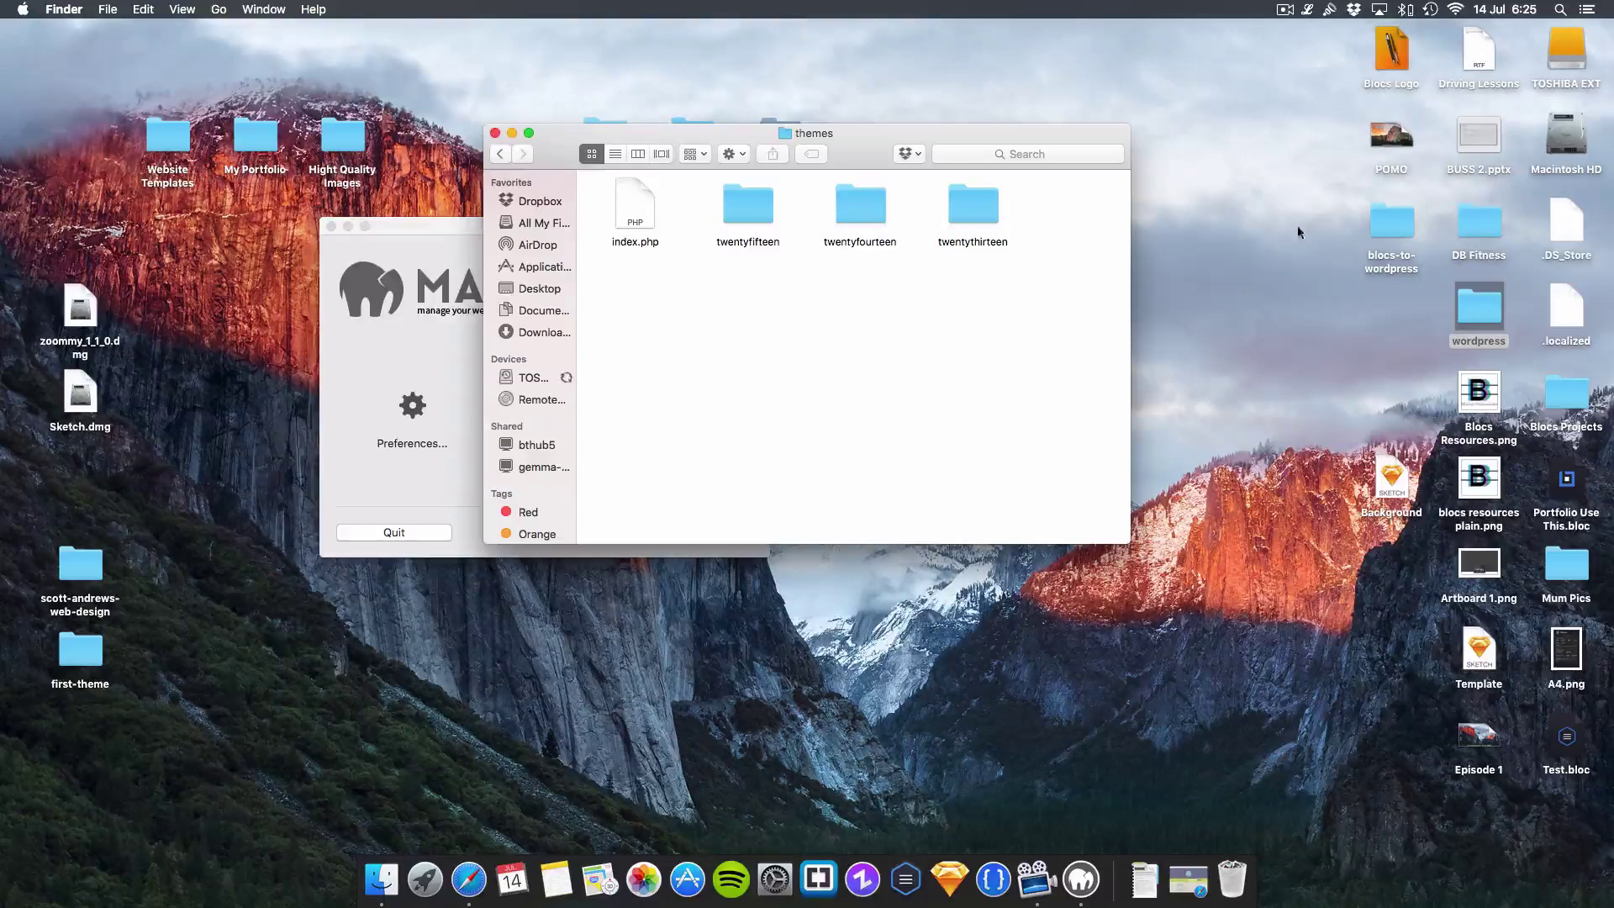
Drop the blocs-to-wordpress folder from the desktop into themes and bring Safari back
{"action": "left_click_drag", "start_coordinate": [1418, 238], "coordinate": [954, 298]}
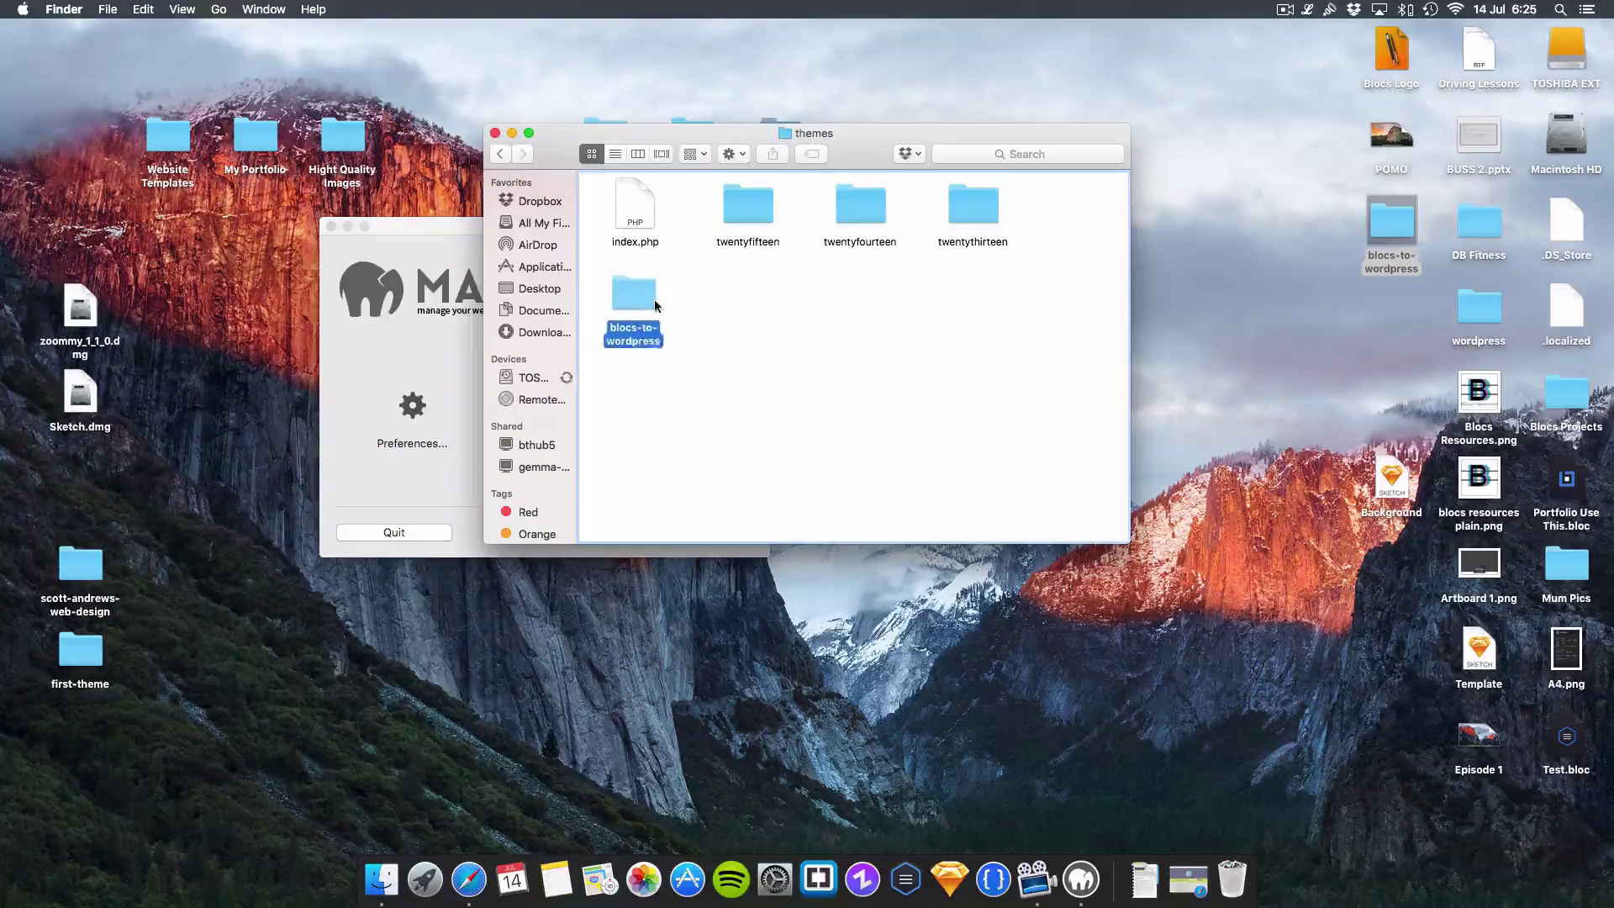
{"action": "left_click_drag", "start_coordinate": [654, 299], "coordinate": [654, 299]}
{"action": "right_click", "coordinate": [829, 311]}
{"action": "mouse_move", "coordinate": [880, 394]}
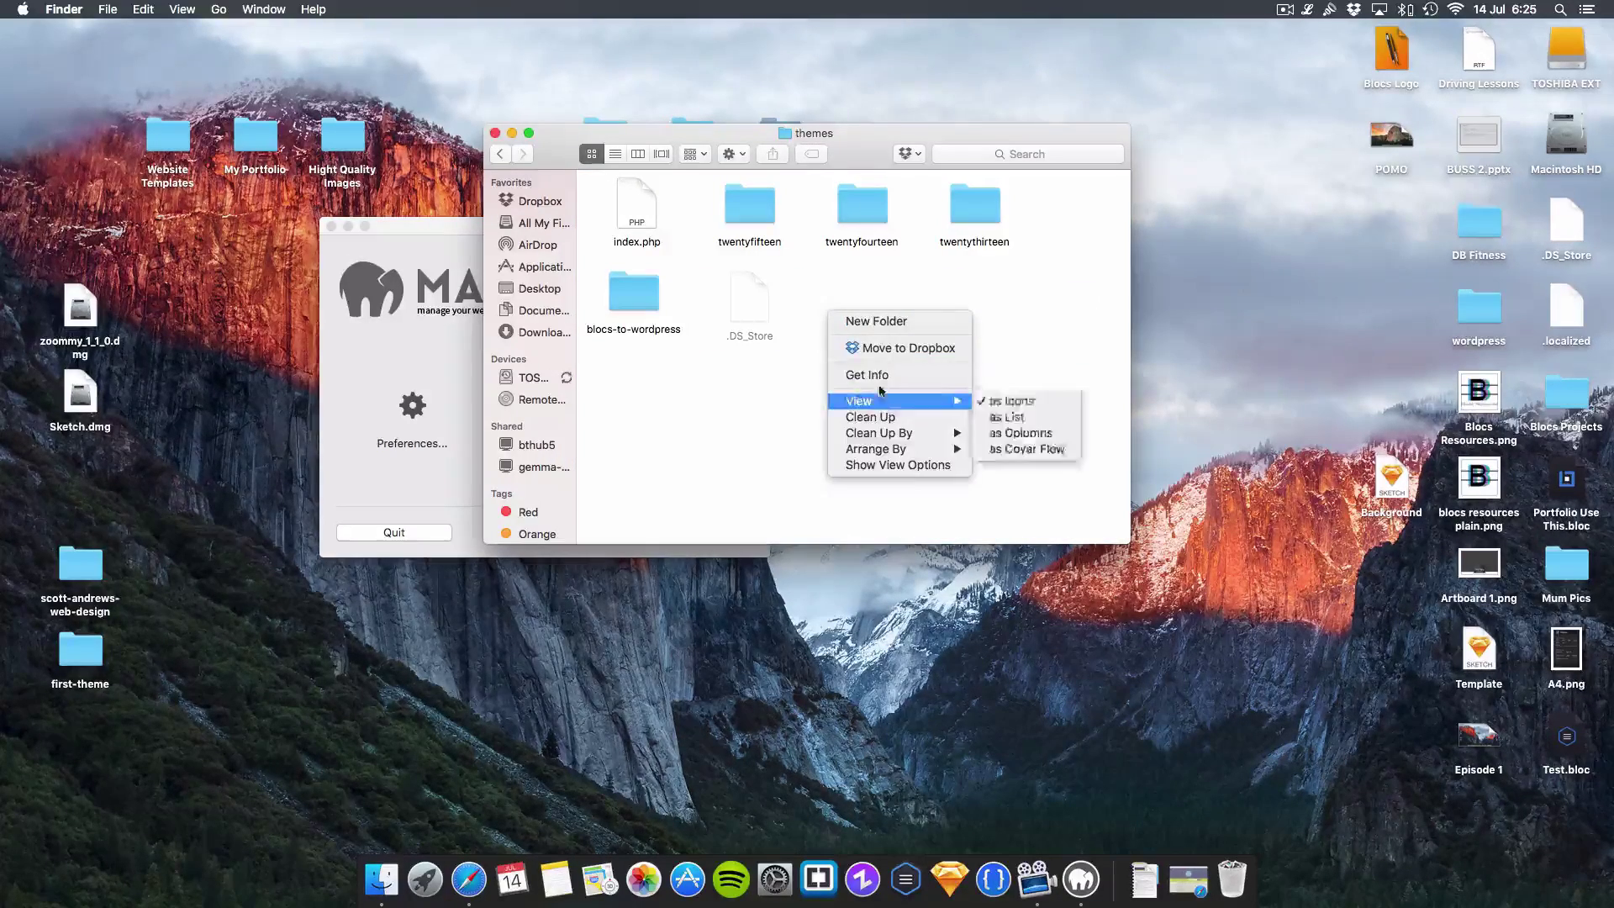
{"action": "key", "text": "Escape"}
{"action": "left_click", "coordinate": [496, 134]}
{"action": "left_click", "coordinate": [470, 880]}
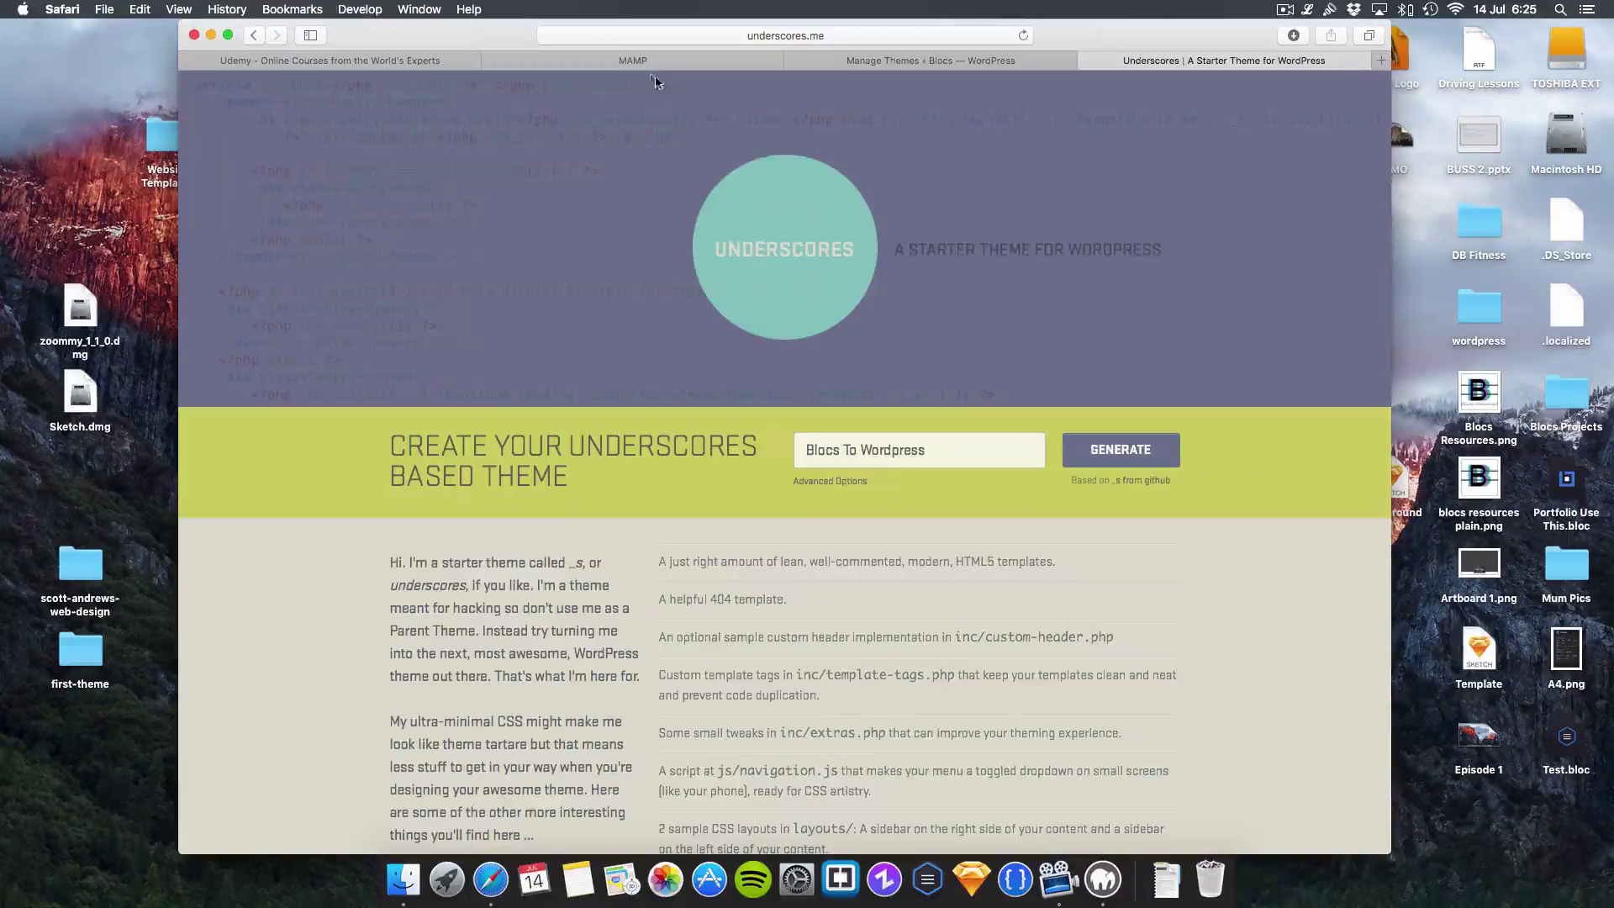
Go to Appearance > Themes and activate the Blocs To Wordpress theme
{"action": "left_click", "coordinate": [894, 60]}
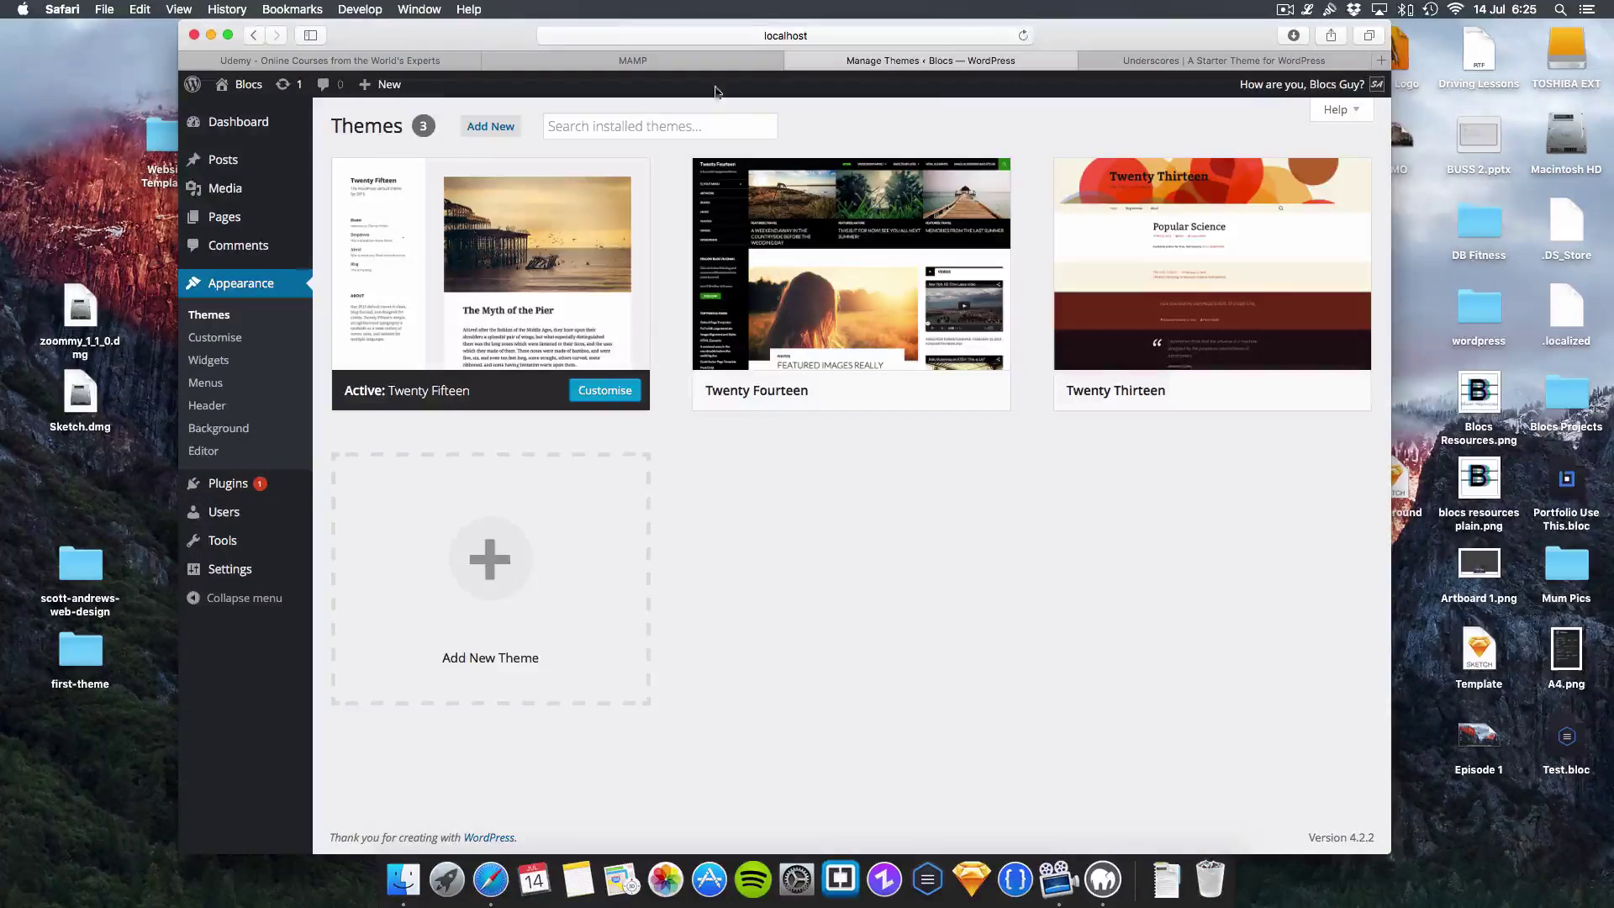
{"action": "left_click", "coordinate": [232, 125]}
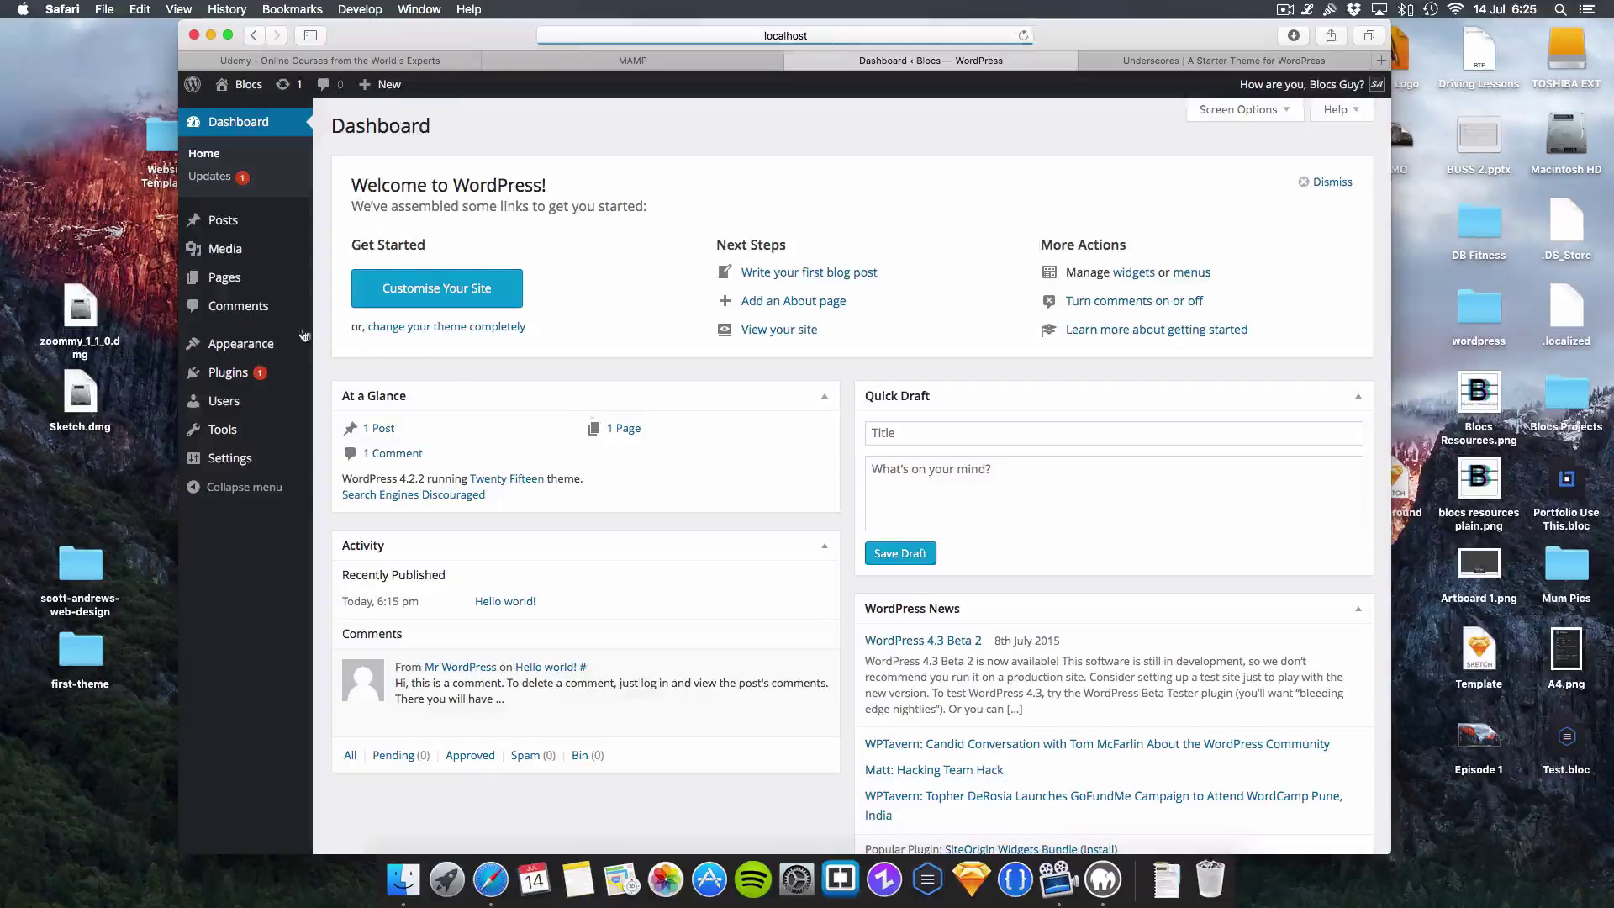
{"action": "mouse_move", "coordinate": [244, 351]}
{"action": "left_click", "coordinate": [344, 348]}
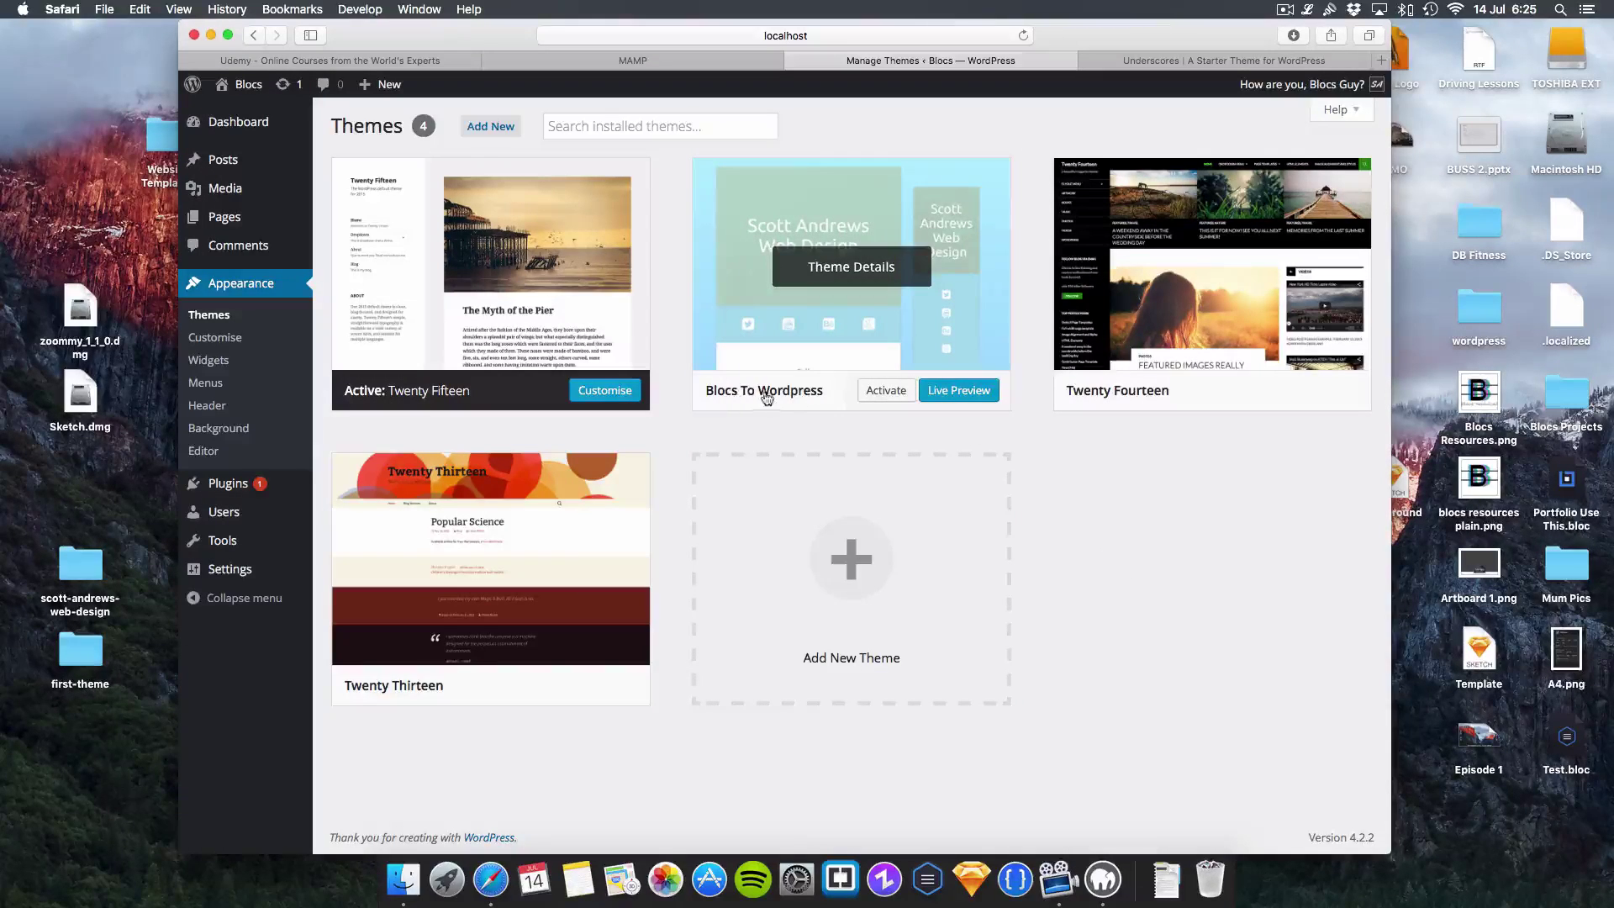
{"action": "left_click", "coordinate": [887, 392]}
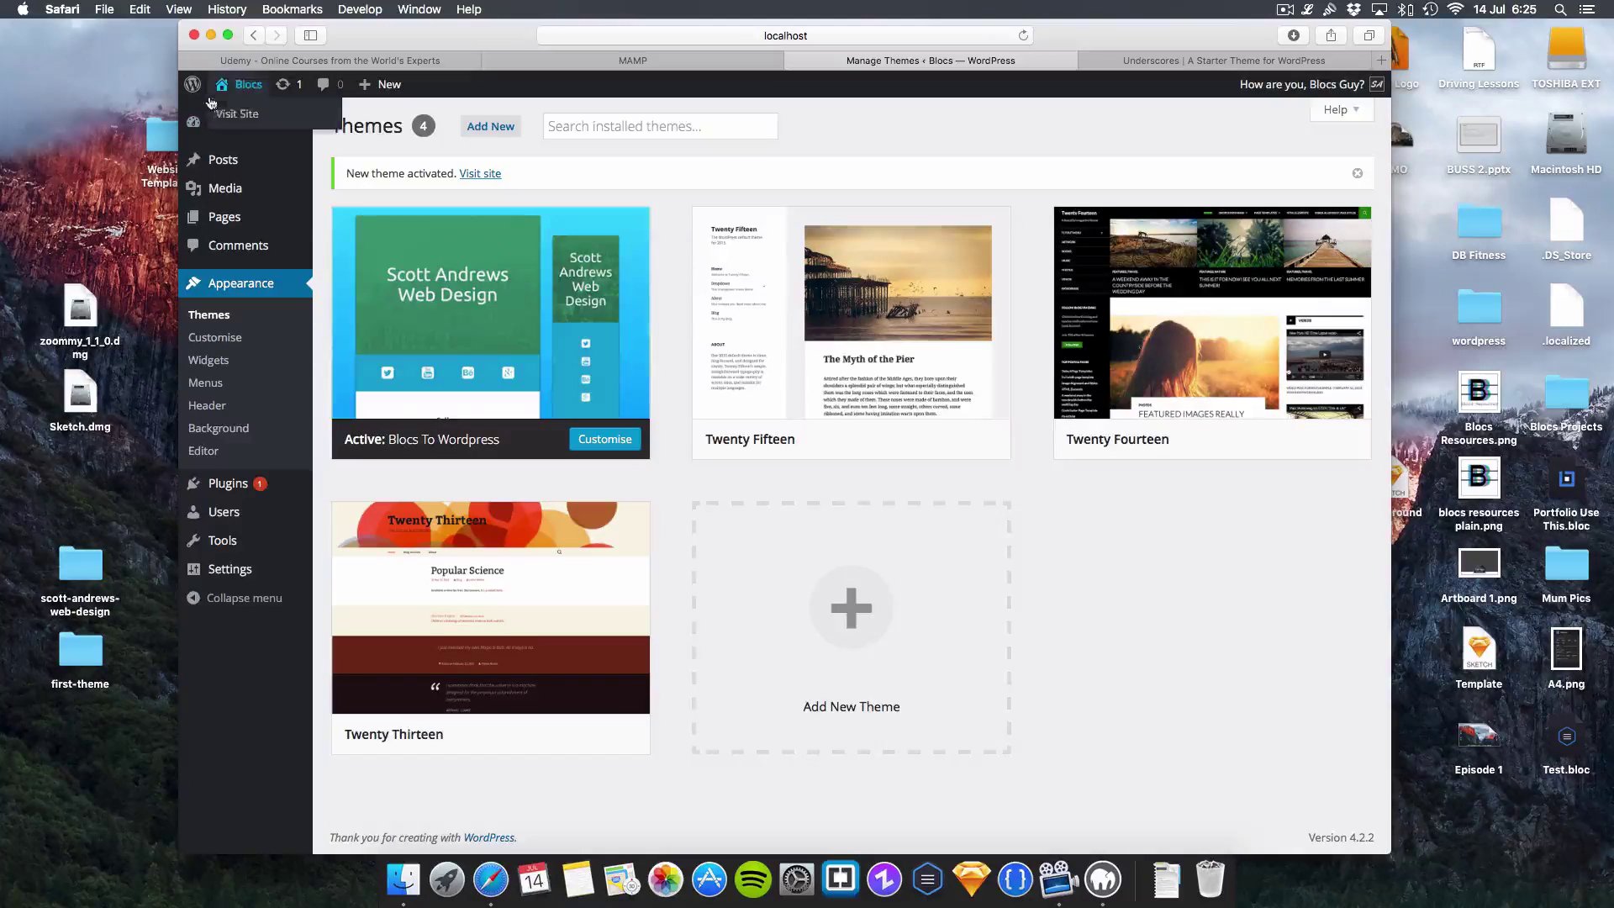
Preview the live site, then check the Dashboard's At a Glance box shows Blocs To Wordpress
{"action": "left_click", "coordinate": [249, 115]}
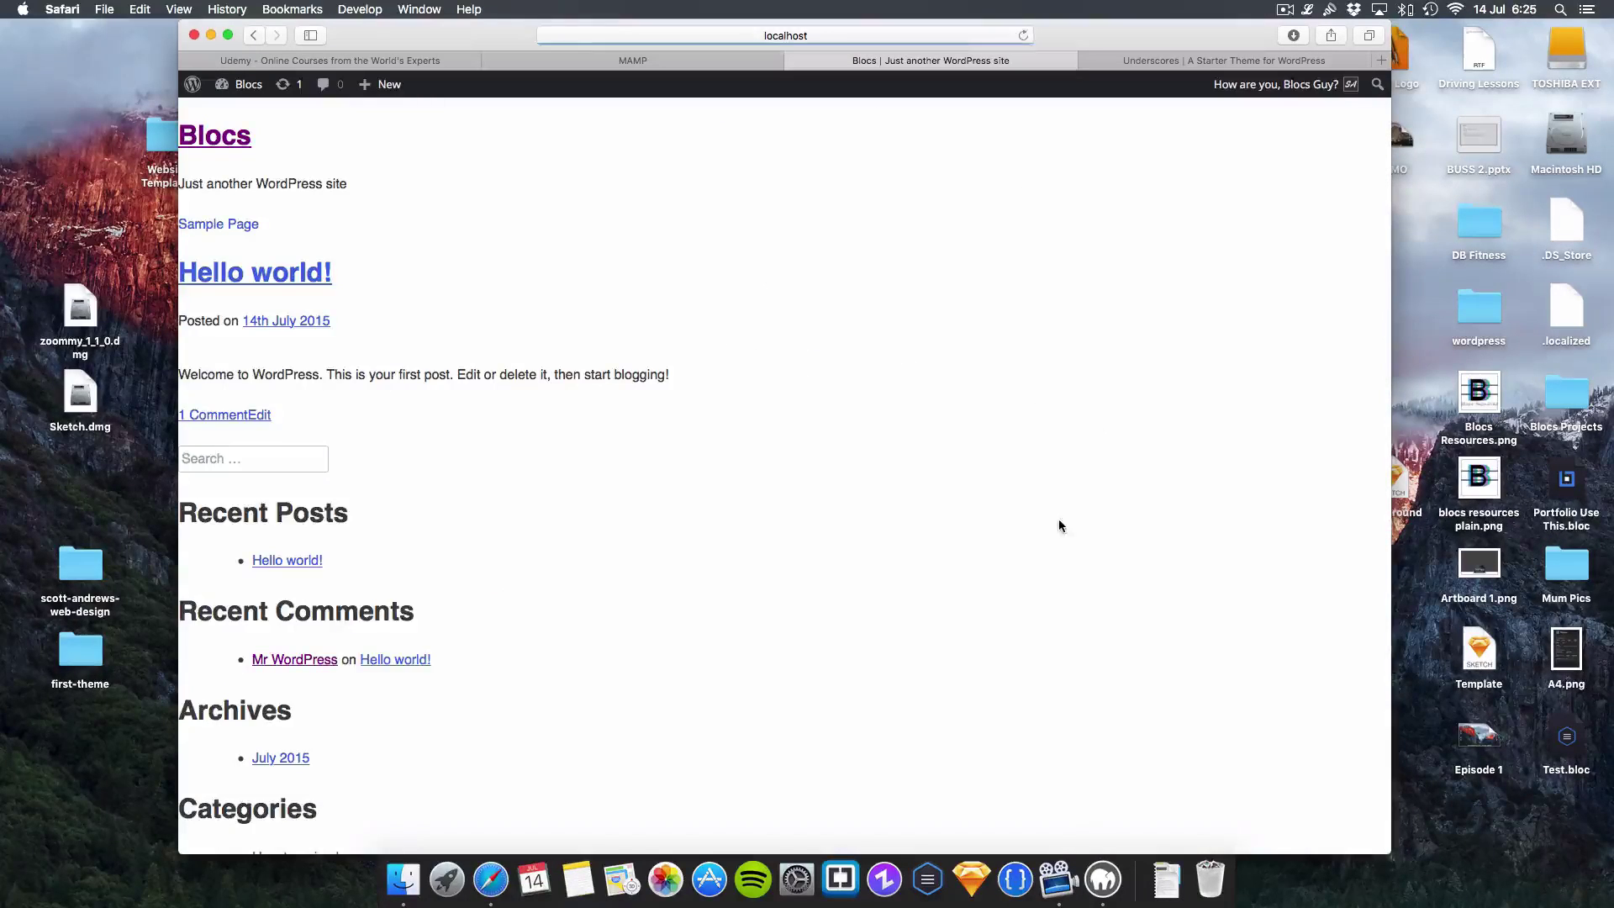
{"action": "scroll", "coordinate": [1058, 518], "scroll_direction": "down", "scroll_amount": 5}
{"action": "scroll", "coordinate": [1059, 526], "scroll_direction": "up", "scroll_amount": 5}
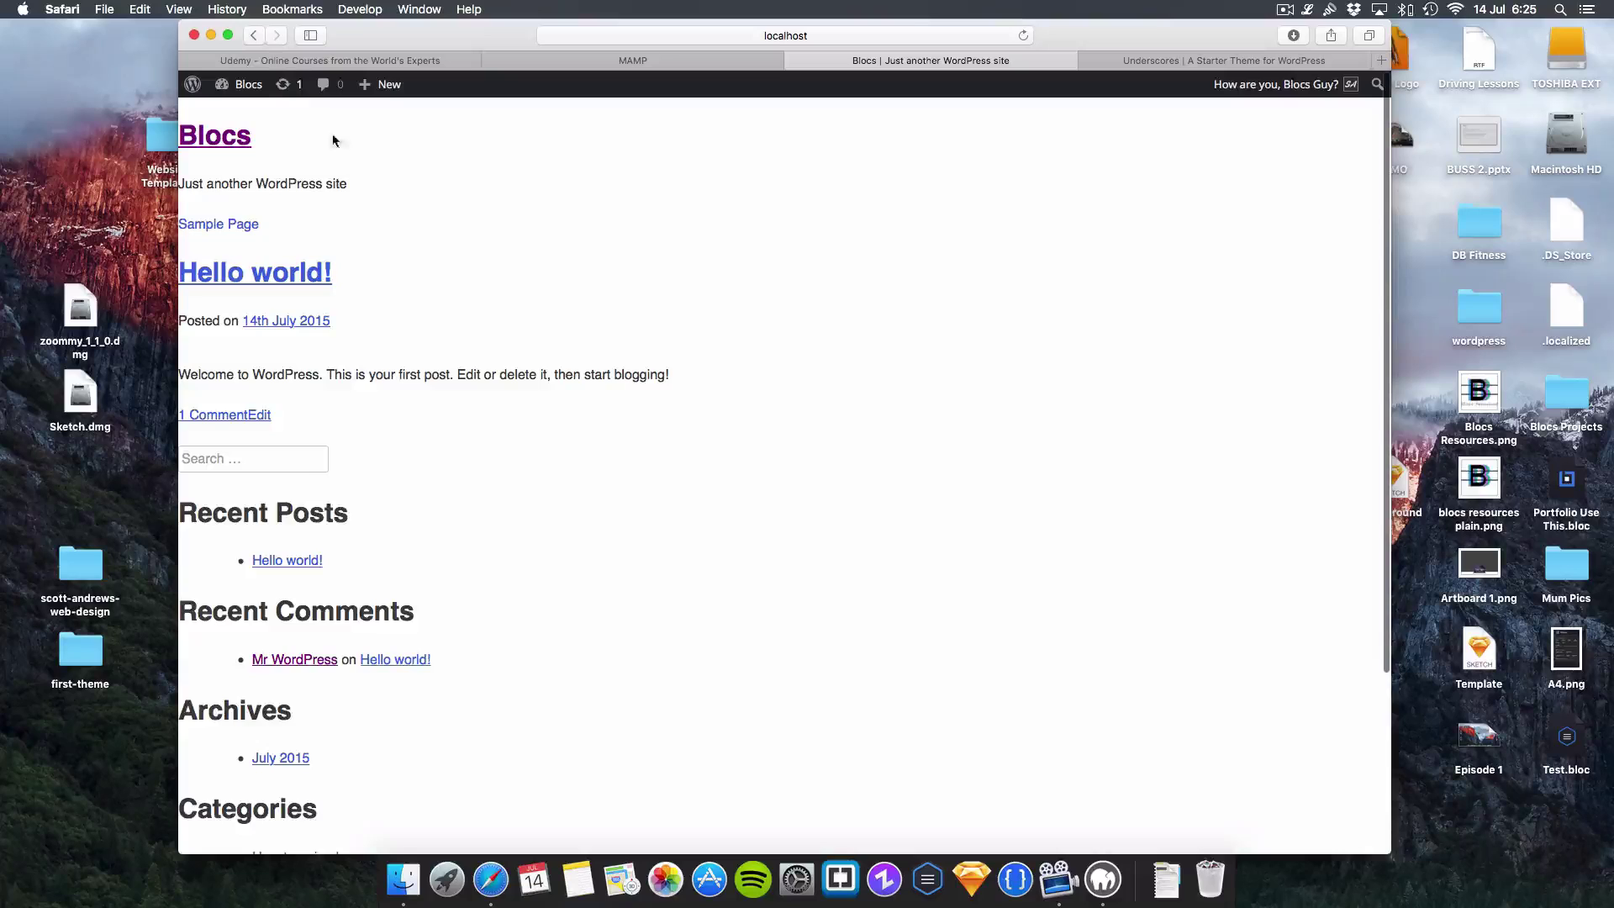
{"action": "left_click", "coordinate": [252, 35]}
{"action": "mouse_move", "coordinate": [243, 85]}
{"action": "left_click", "coordinate": [239, 123]}
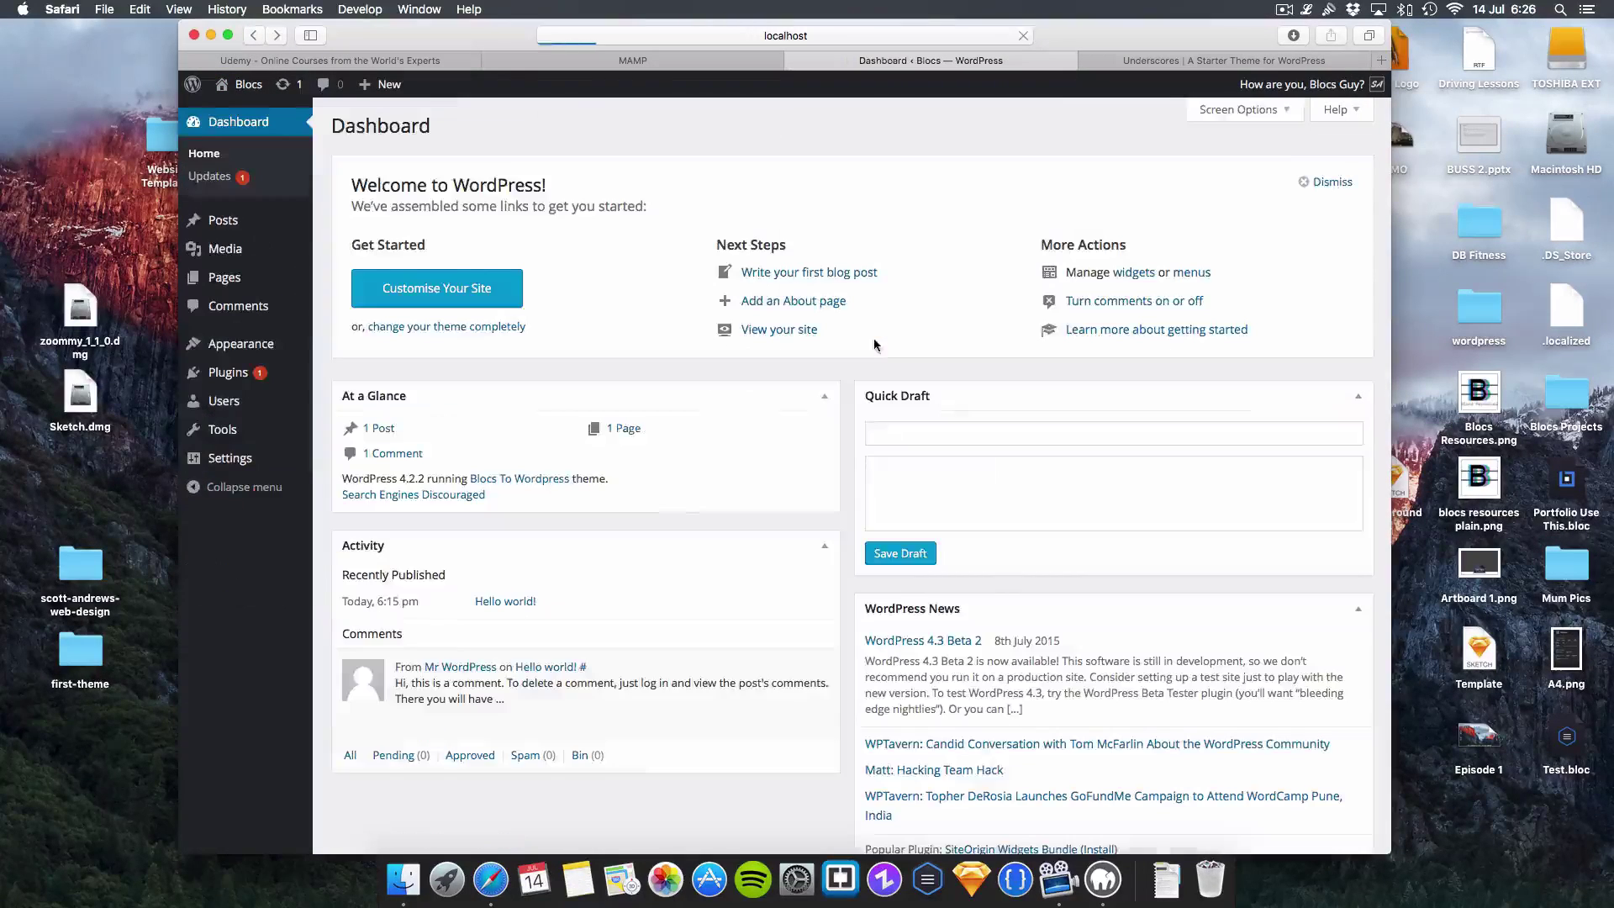
{"action": "scroll", "coordinate": [863, 410], "scroll_direction": "down", "scroll_amount": 2}
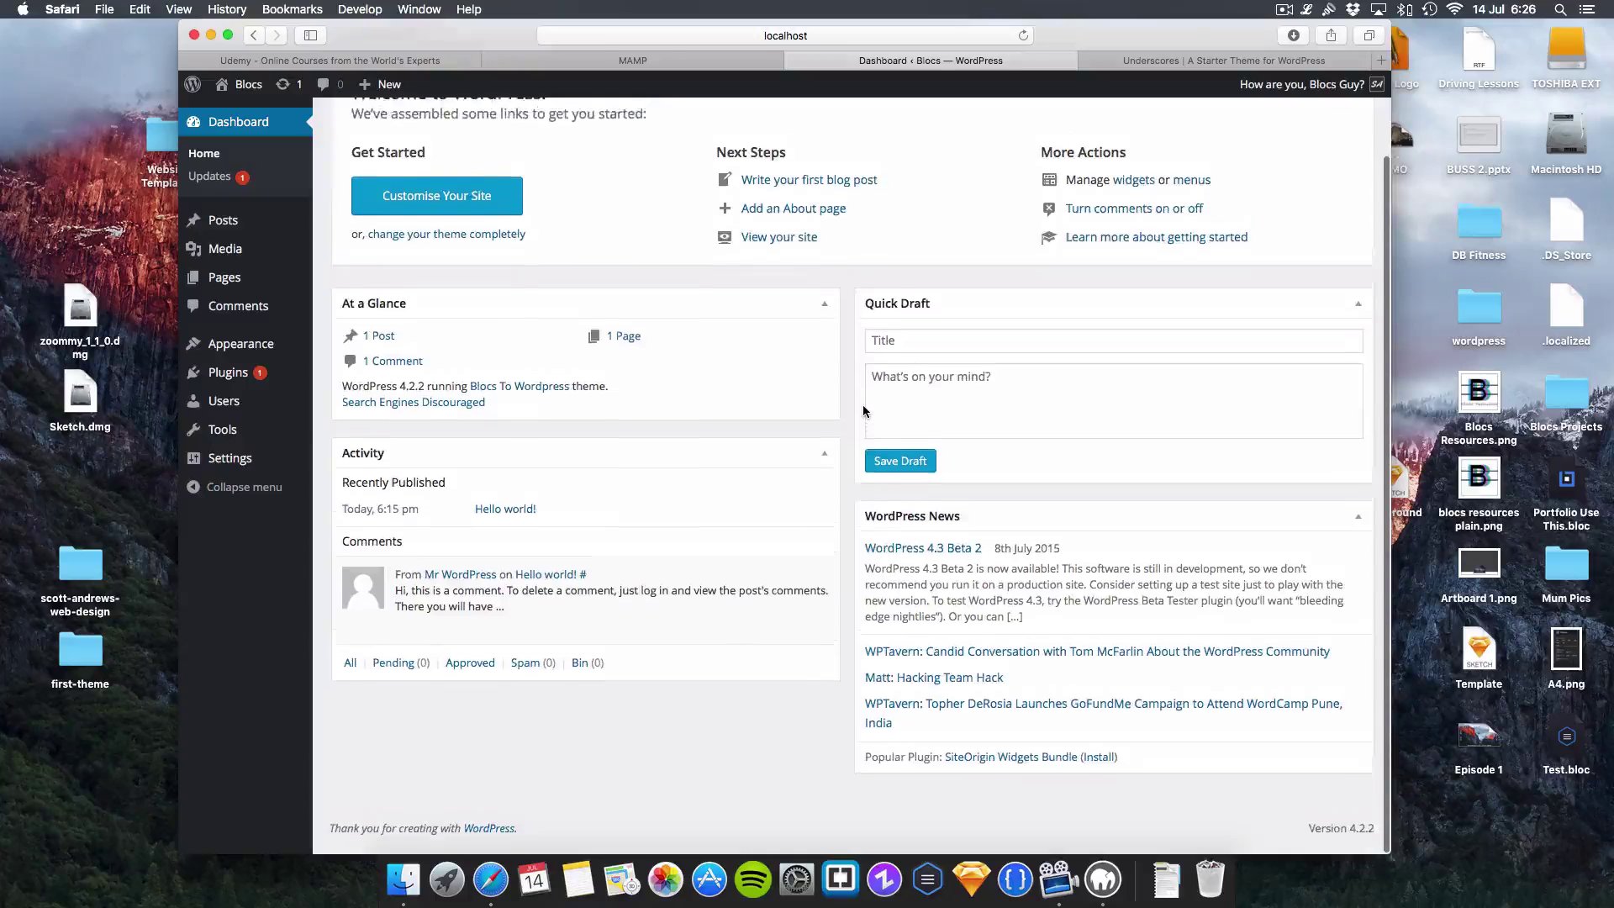
{"action": "scroll", "coordinate": [863, 410], "scroll_direction": "up", "scroll_amount": 2}
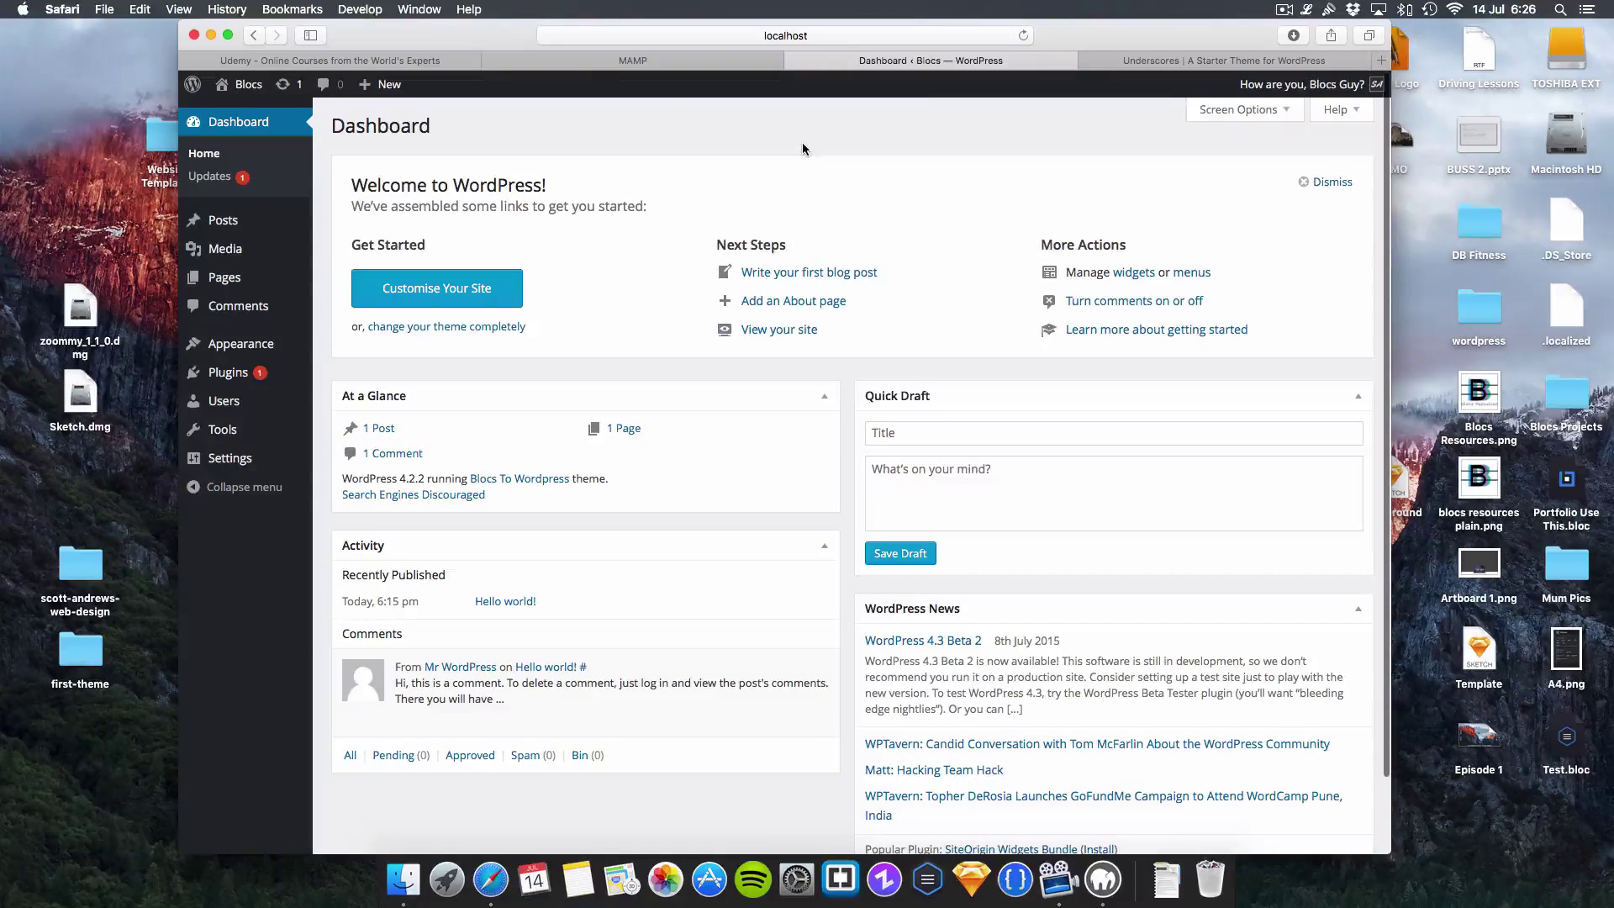
Return to underscores.me and expand, then collapse, the Advanced Options for Blocs To Wordpress
{"action": "left_click", "coordinate": [1191, 64]}
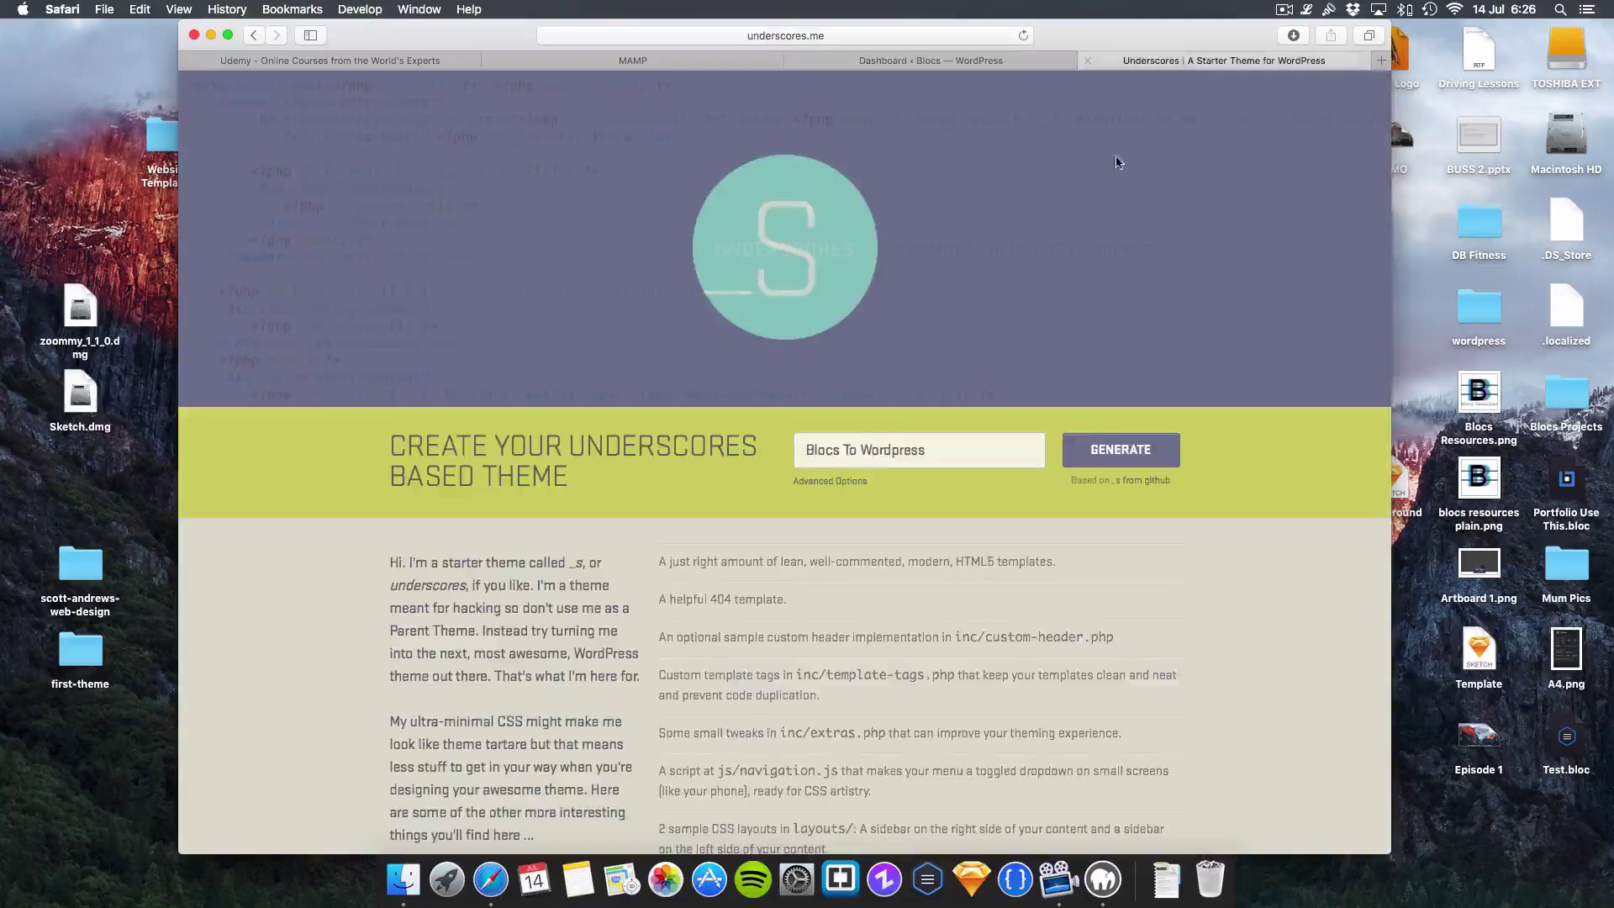
{"action": "scroll", "coordinate": [1182, 313], "scroll_direction": "down", "scroll_amount": 5}
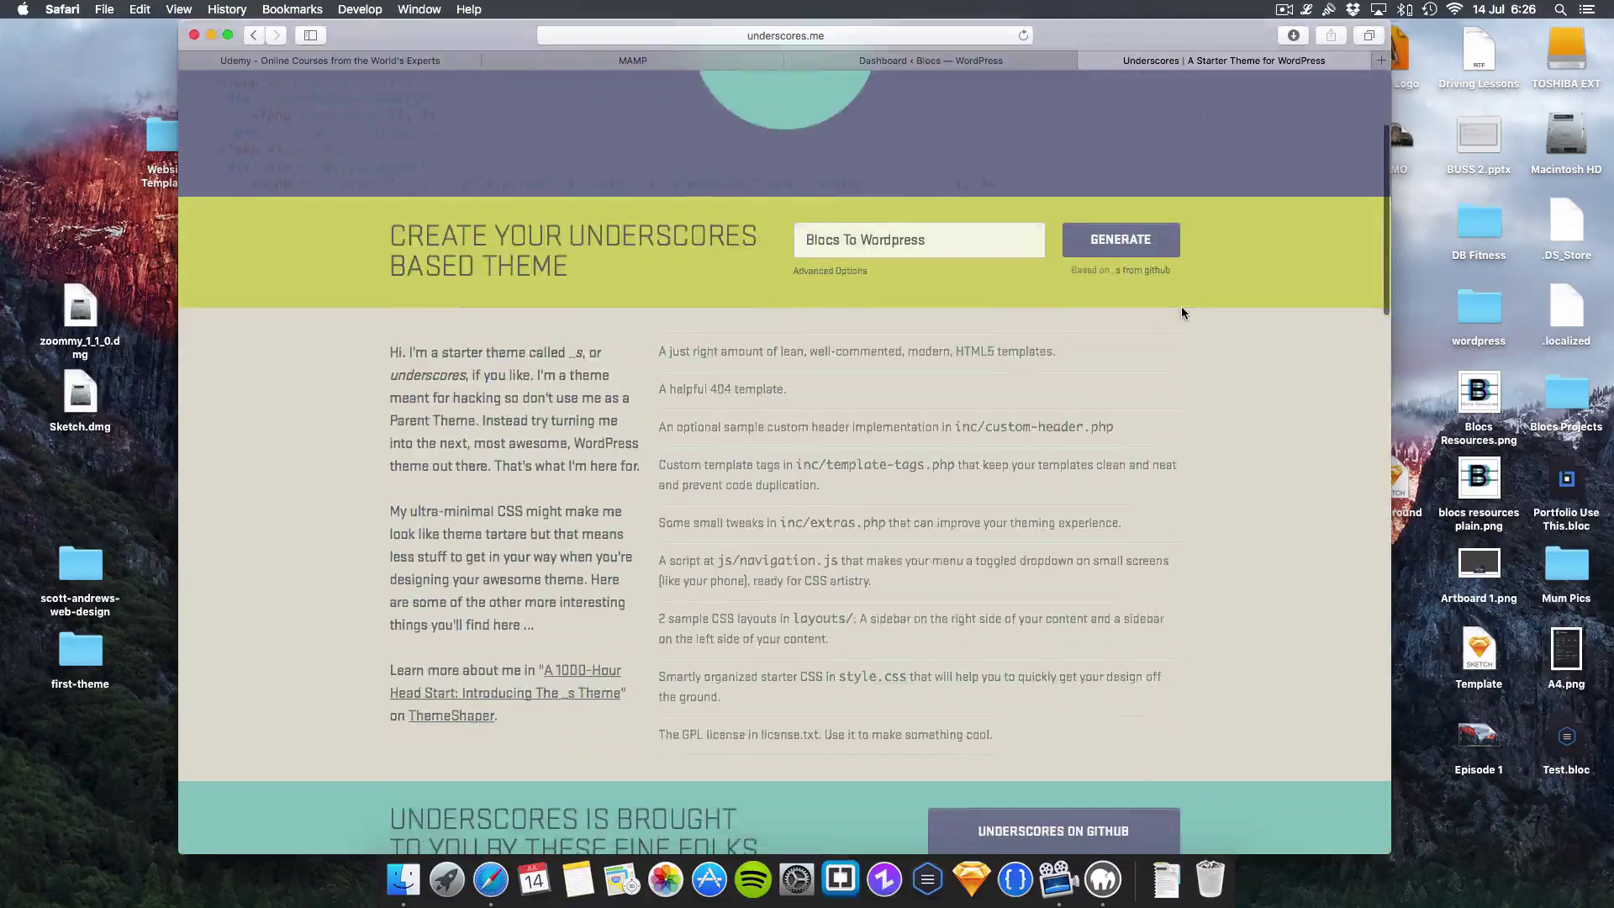
{"action": "scroll", "coordinate": [1182, 313], "scroll_direction": "up", "scroll_amount": 4}
{"action": "scroll", "coordinate": [1182, 312], "scroll_direction": "up", "scroll_amount": 1}
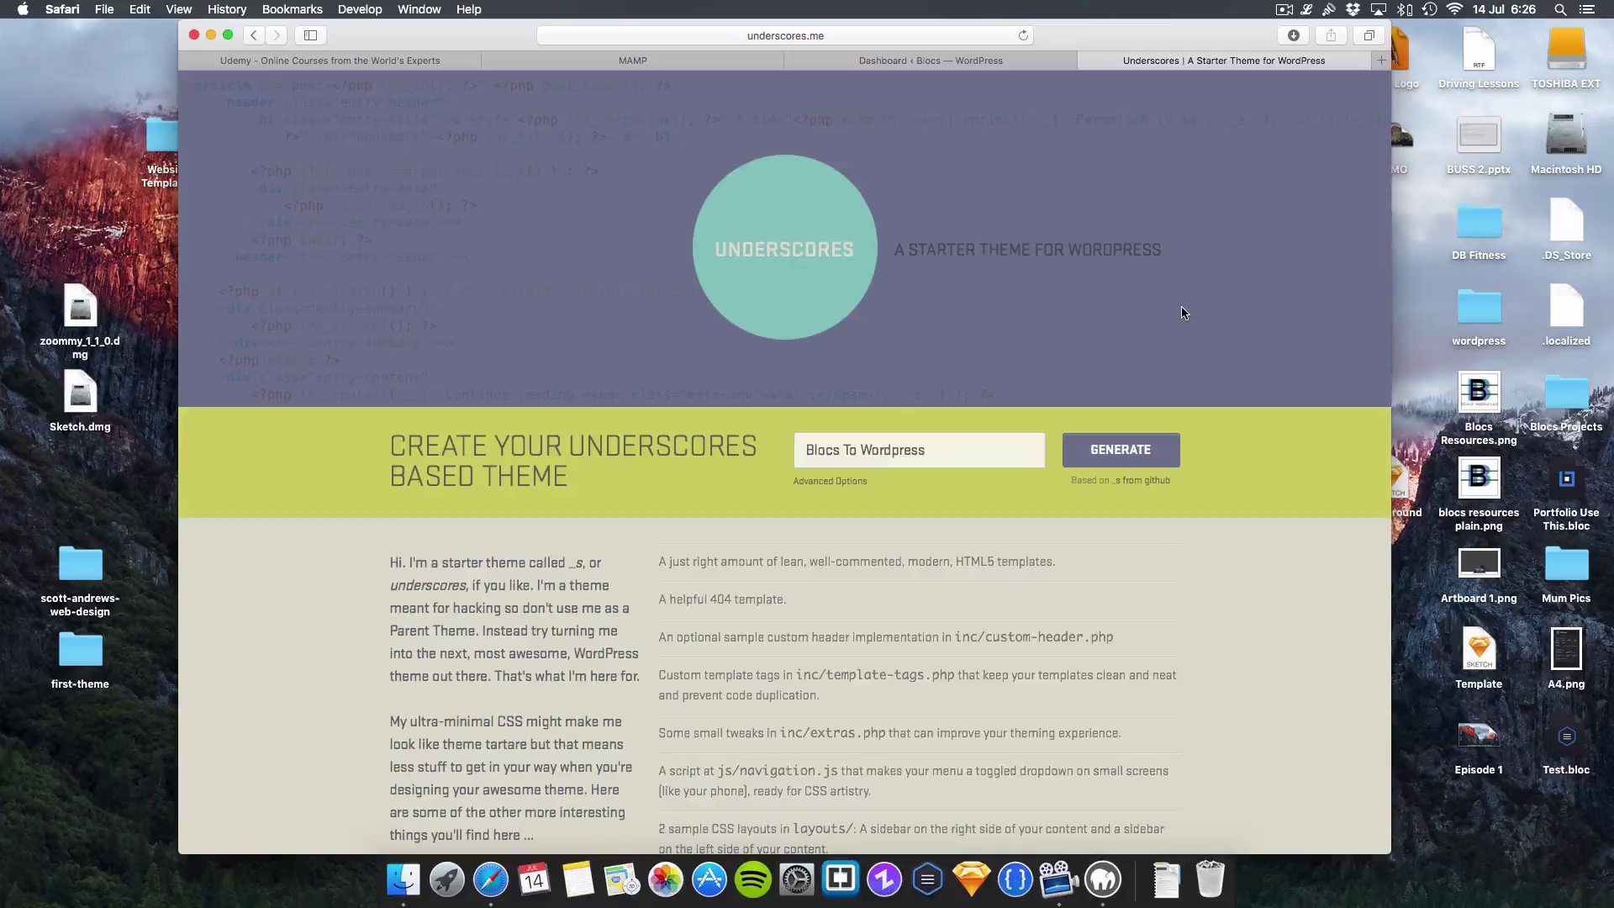
{"action": "left_click", "coordinate": [829, 481]}
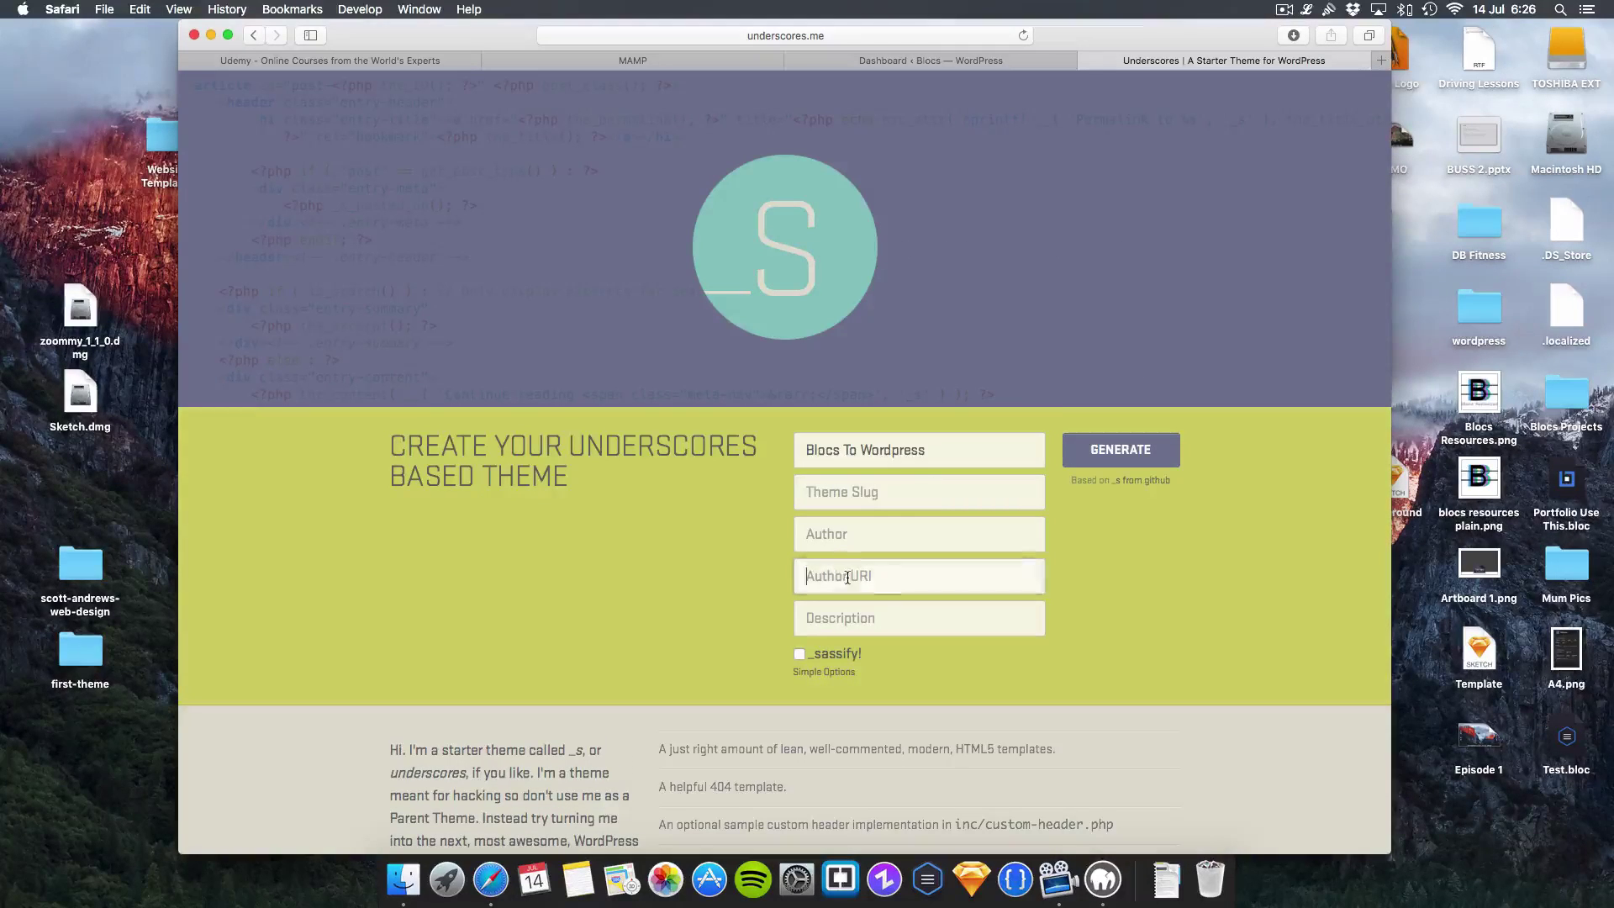
{"action": "left_click", "coordinate": [877, 611]}
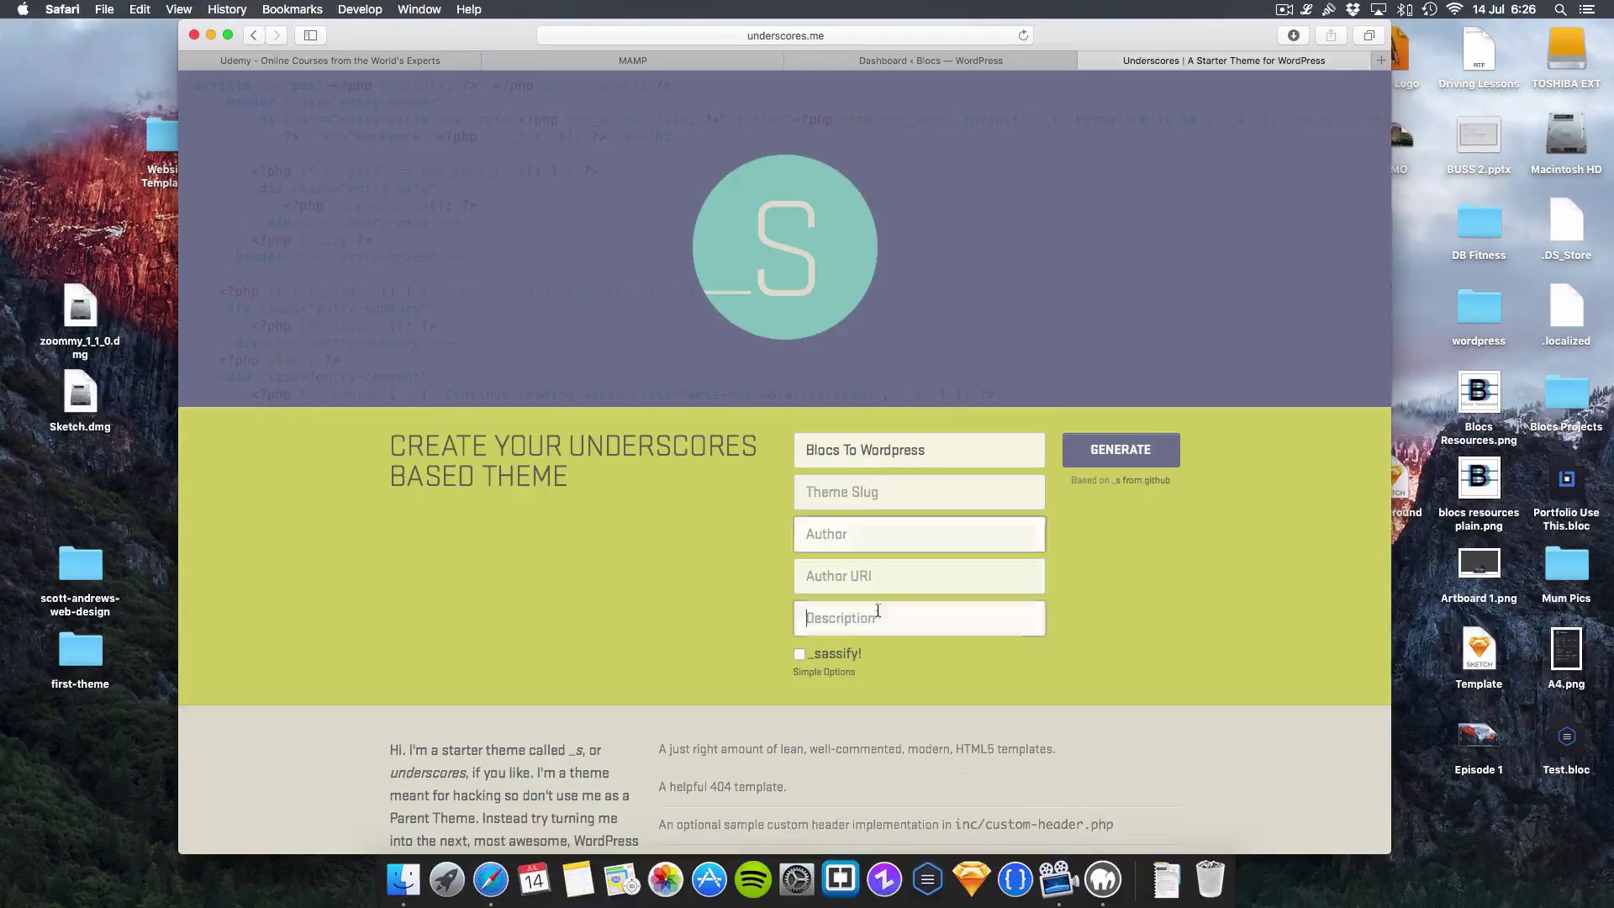
{"action": "left_click", "coordinate": [817, 672]}
{"action": "scroll", "coordinate": [541, 490], "scroll_direction": "down", "scroll_amount": 15}
{"action": "scroll", "coordinate": [542, 491], "scroll_direction": "up", "scroll_amount": 15}
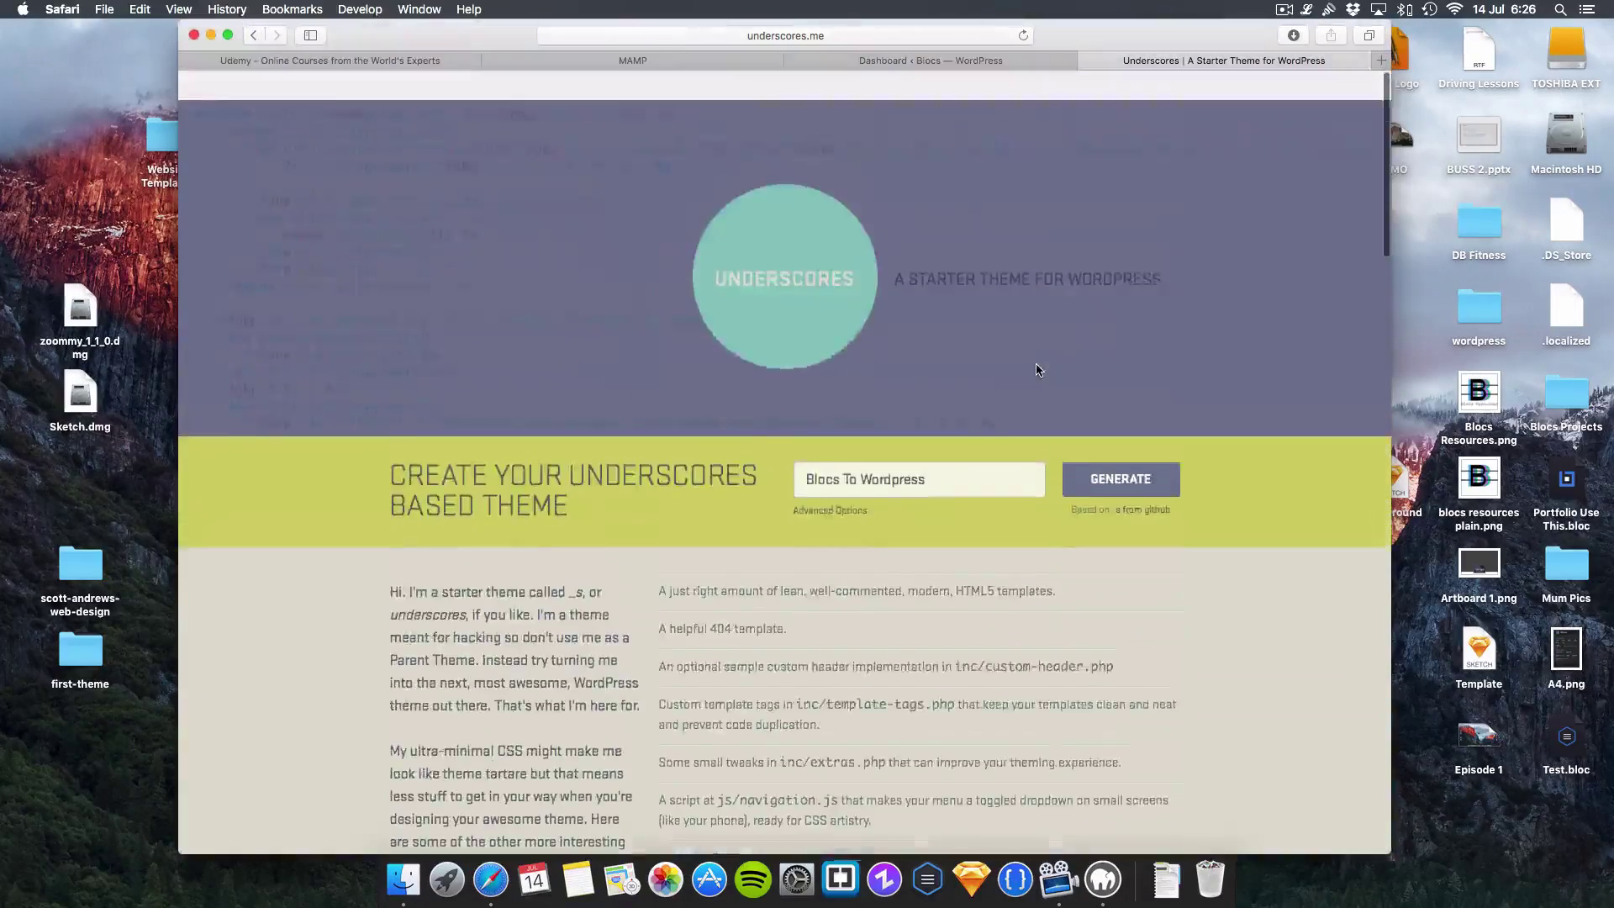